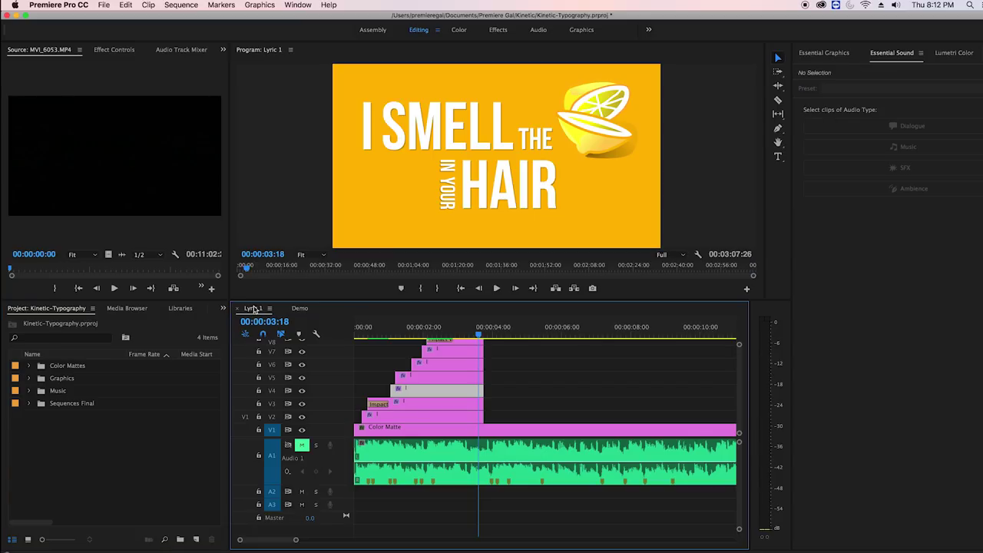
Step: Play the Lyric 1 sequence from its beginning to preview the finished lyric animation
{"action": "left_click_drag", "start_coordinate": [383, 334], "coordinate": [305, 335]}
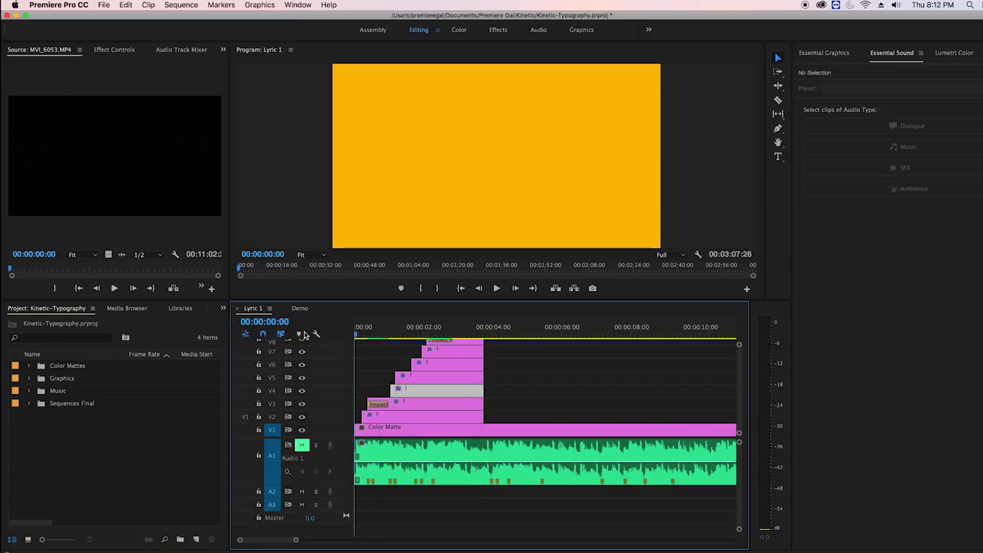
{"action": "key", "text": "space"}
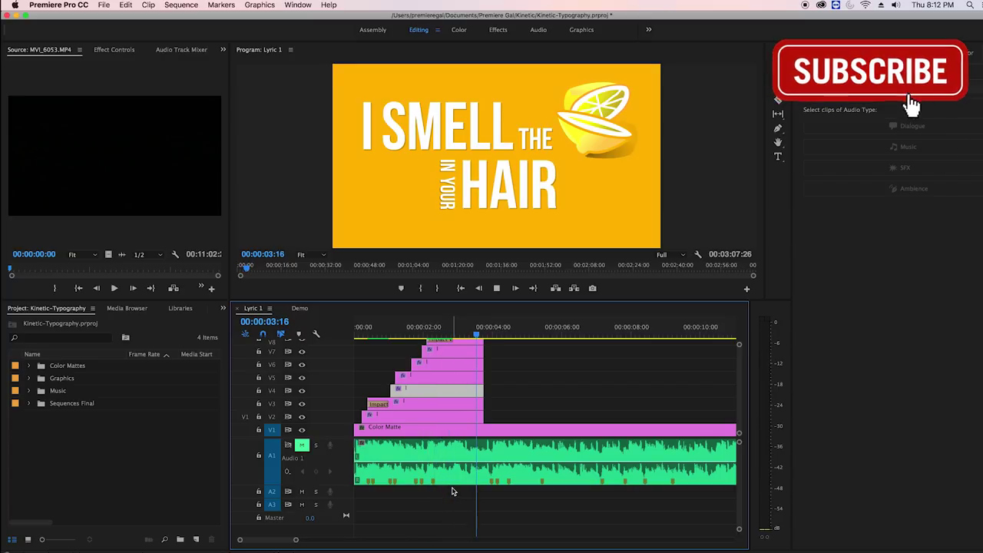
{"action": "key", "text": "space"}
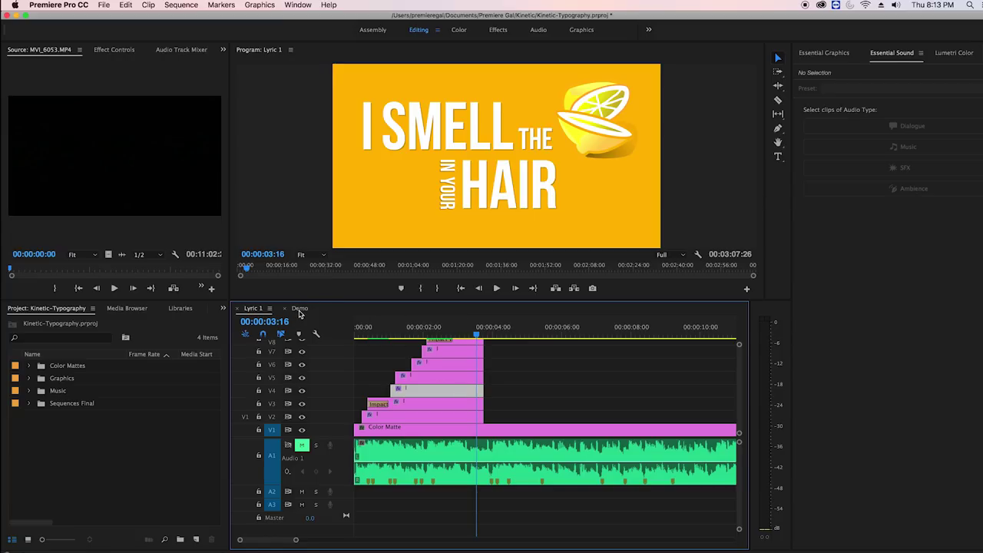
Step: Open the Demo sequence and select its music clip on track A1
{"action": "left_click", "coordinate": [299, 309]}
{"action": "left_click", "coordinate": [411, 422]}
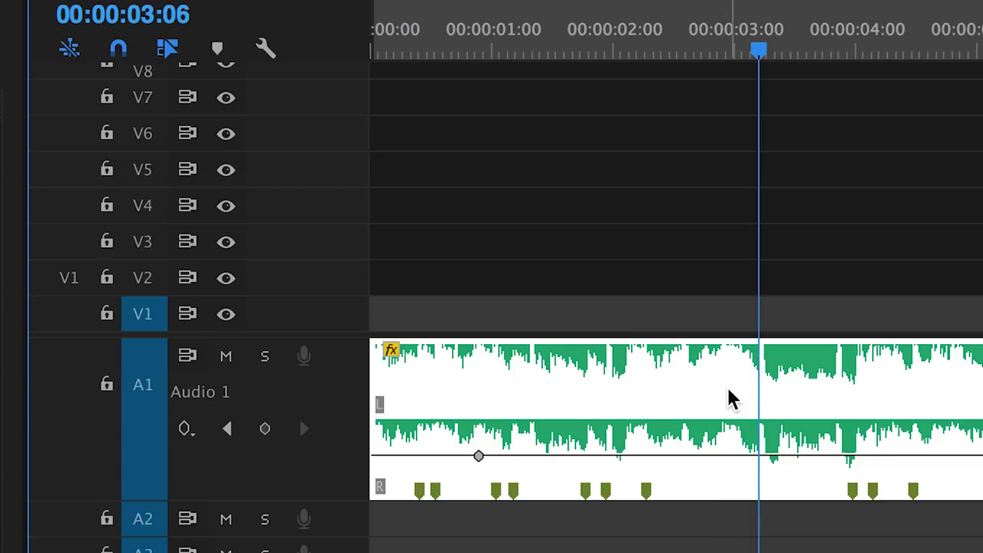
Step: Try adding a marker to the music clip at 00:00:03:07, and undo it
{"action": "left_click_drag", "start_coordinate": [757, 42], "coordinate": [766, 68]}
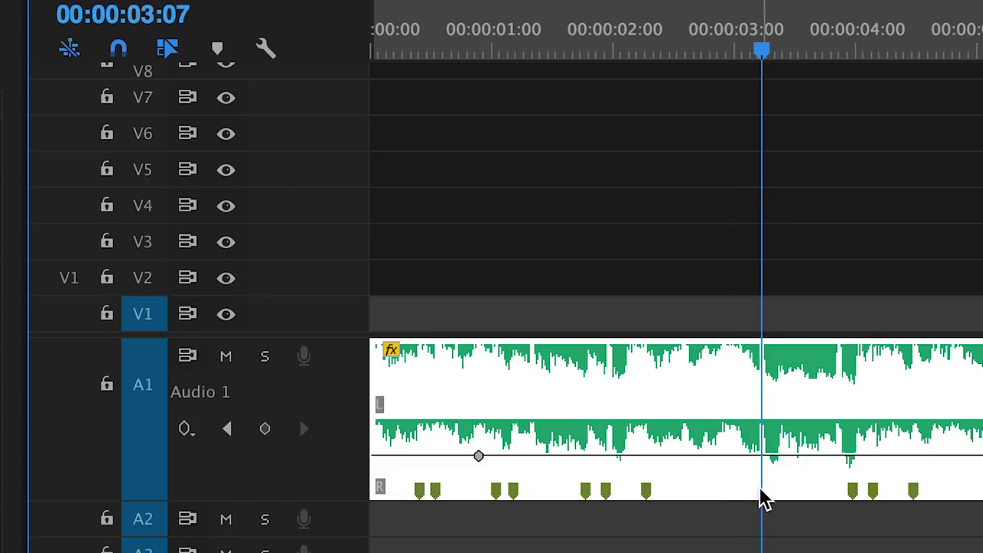
{"action": "key", "text": "m"}
{"action": "left_click", "coordinate": [752, 48]}
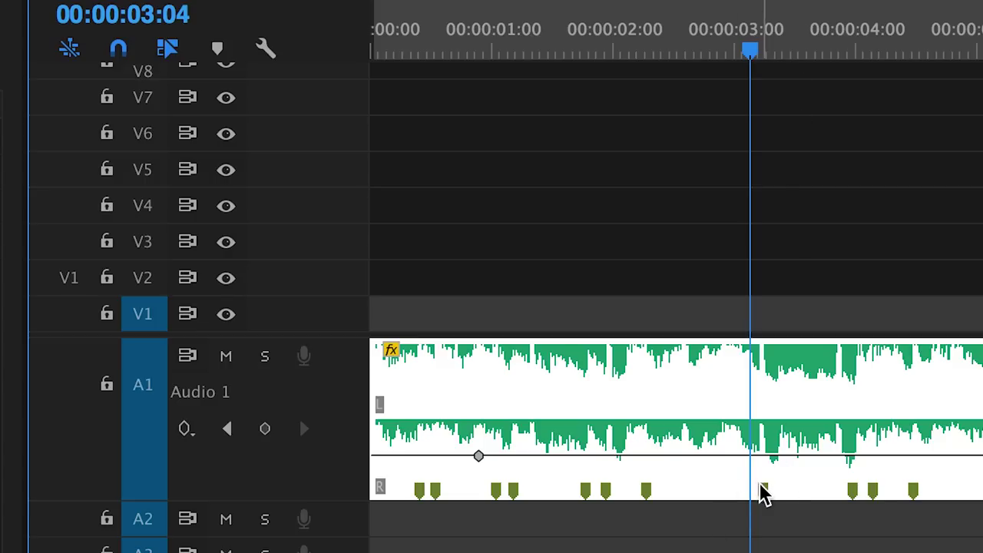
{"action": "key", "text": "super+z"}
Step: Create a yellow 1920 × 1080 color matte and place it on V1 at the start of the Demo sequence
{"action": "left_click", "coordinate": [658, 550]}
{"action": "key", "text": "shift+1"}
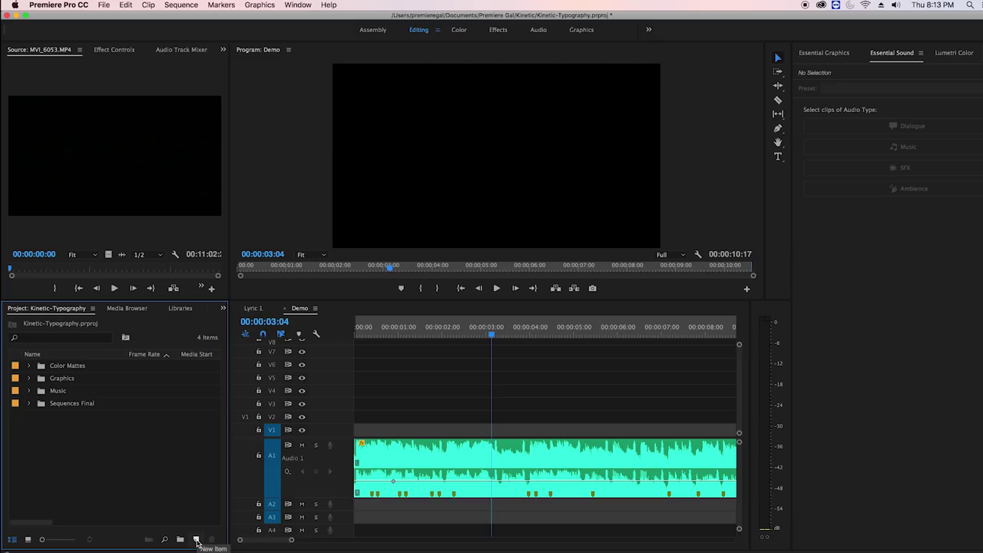
{"action": "left_click", "coordinate": [196, 540]}
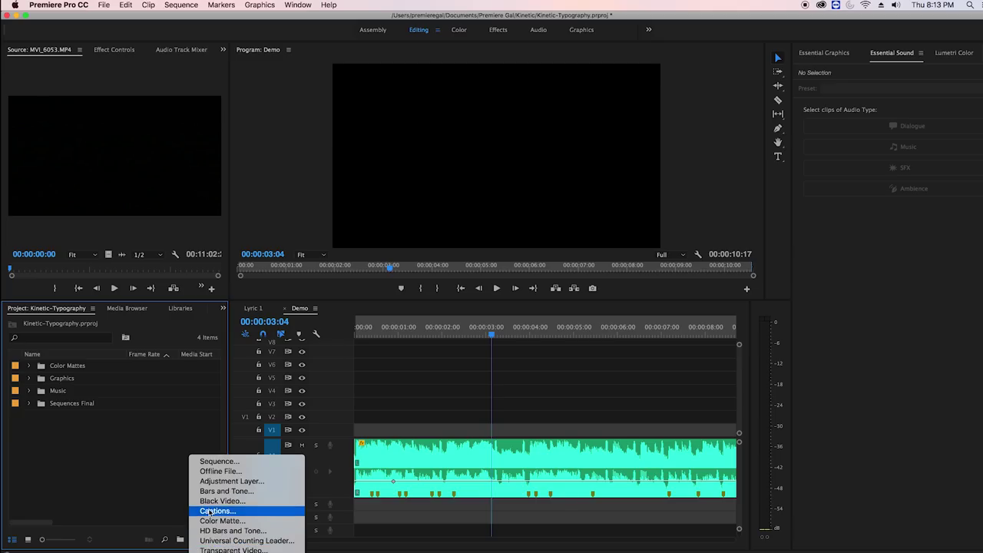
{"action": "left_click", "coordinate": [229, 520]}
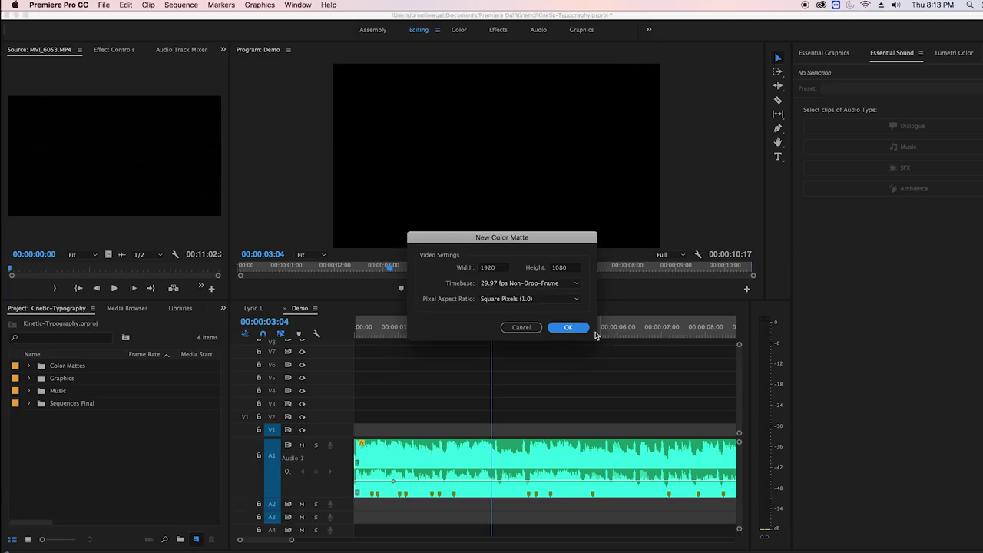
{"action": "left_click", "coordinate": [574, 329]}
{"action": "left_click_drag", "start_coordinate": [526, 164], "coordinate": [522, 153]}
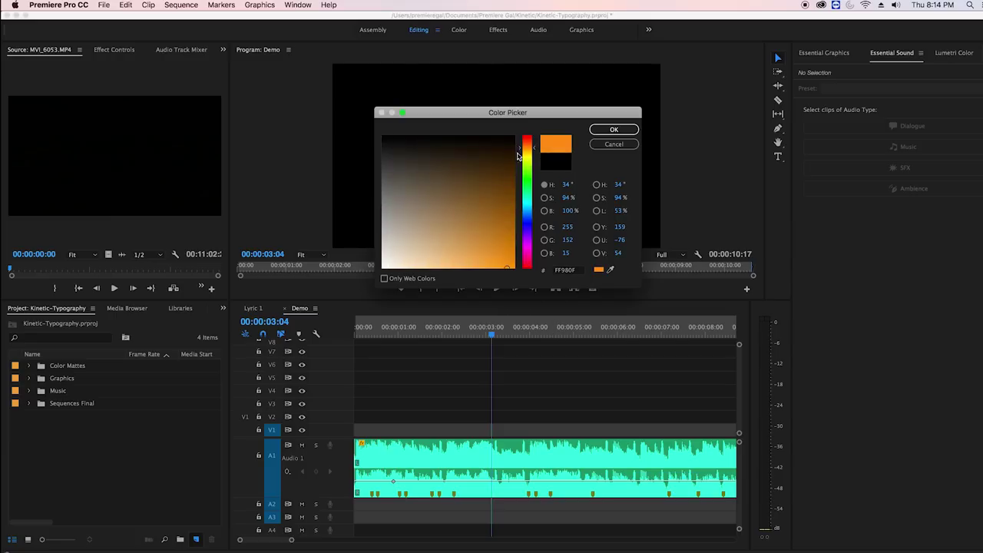
{"action": "left_click", "coordinate": [611, 131]}
{"action": "left_click", "coordinate": [526, 308]}
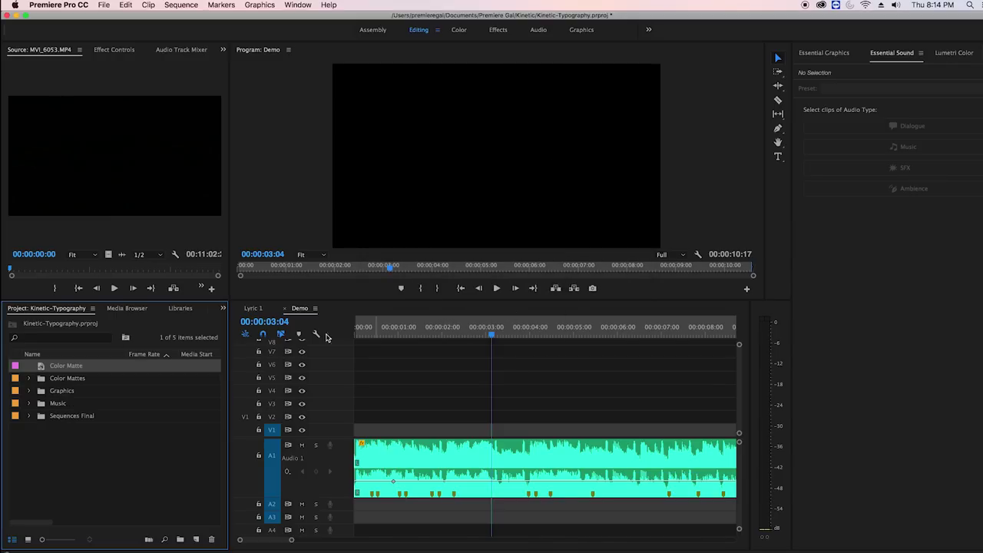
{"action": "left_click_drag", "start_coordinate": [43, 372], "coordinate": [549, 442]}
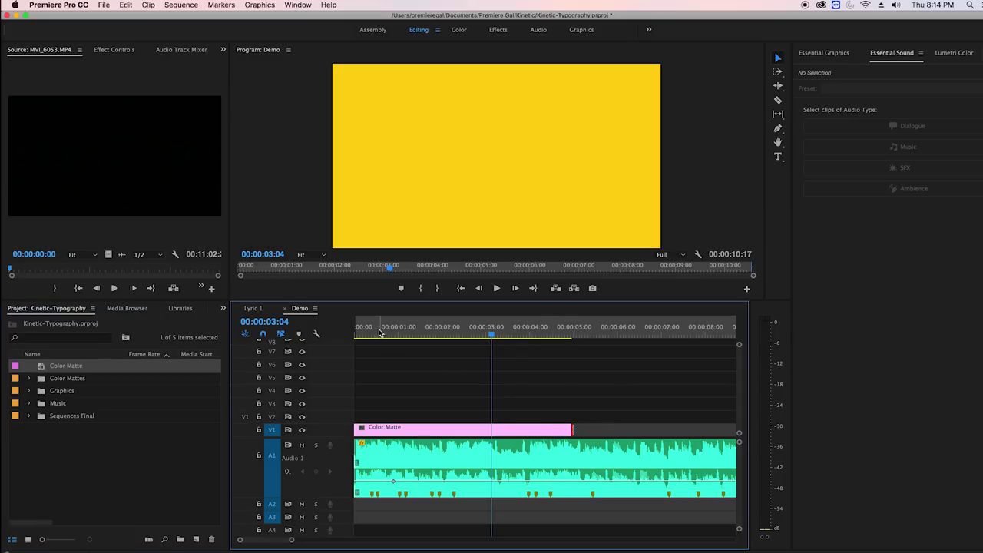
Step: Add a text layer reading "I" in Bebas Neue near the frame's upper-left area at 00:00:00:19
{"action": "left_click_drag", "start_coordinate": [379, 332], "coordinate": [386, 337]}
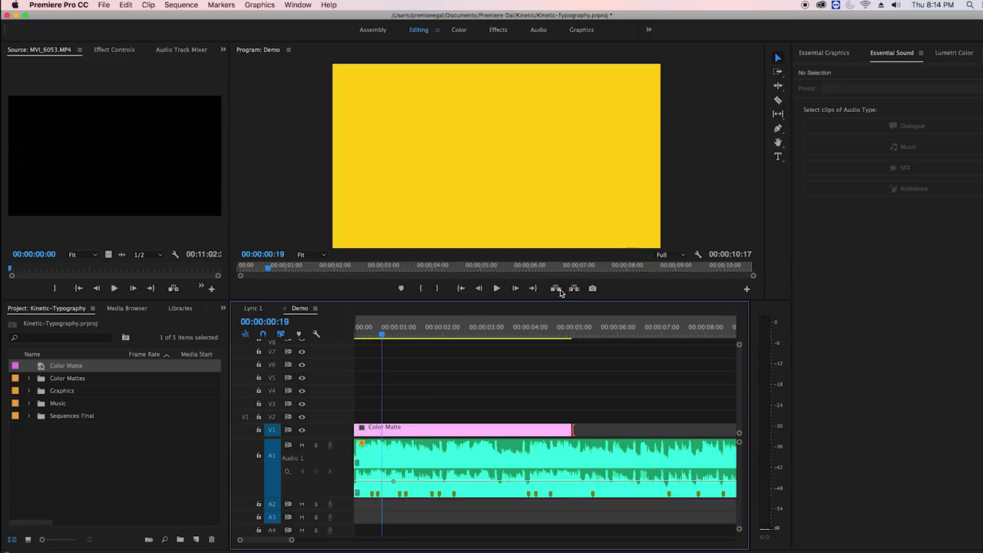
{"action": "left_click", "coordinate": [777, 156]}
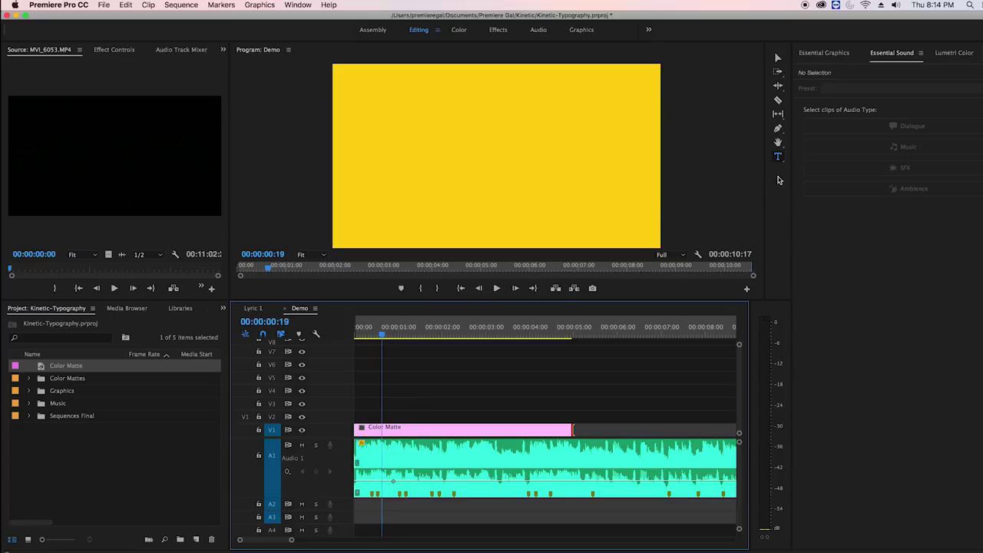
{"action": "left_click", "coordinate": [821, 54]}
{"action": "left_click", "coordinate": [777, 157]}
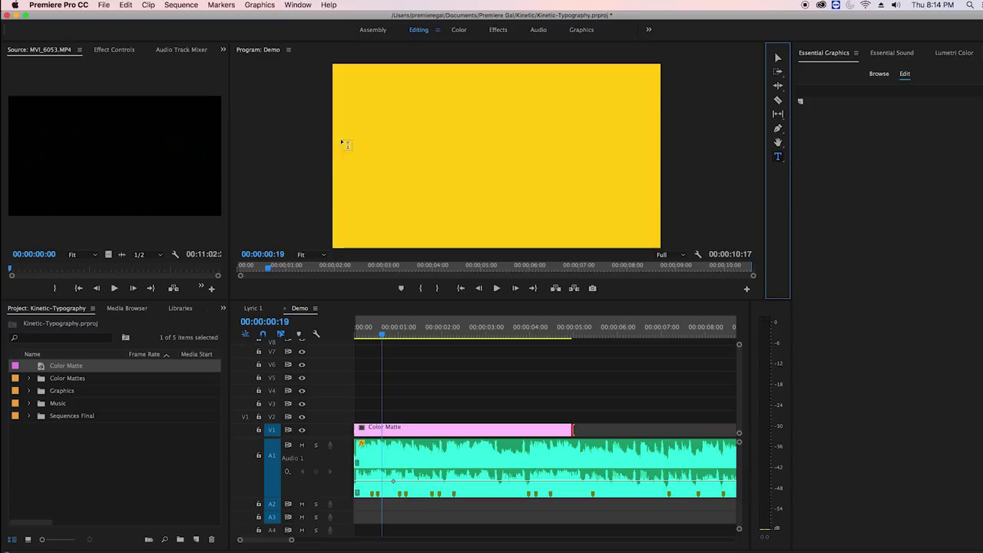
{"action": "left_click", "coordinate": [373, 121]}
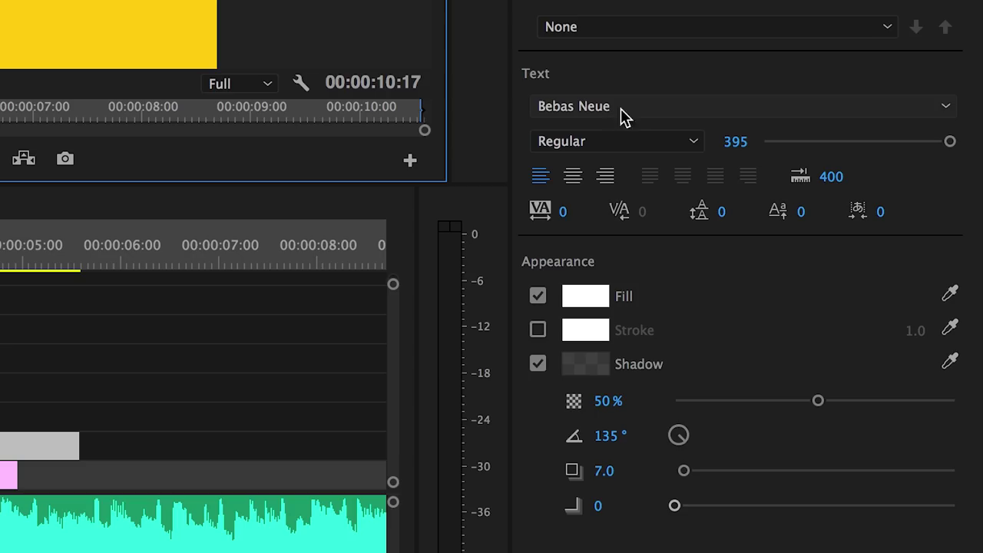
{"action": "left_click", "coordinate": [871, 264]}
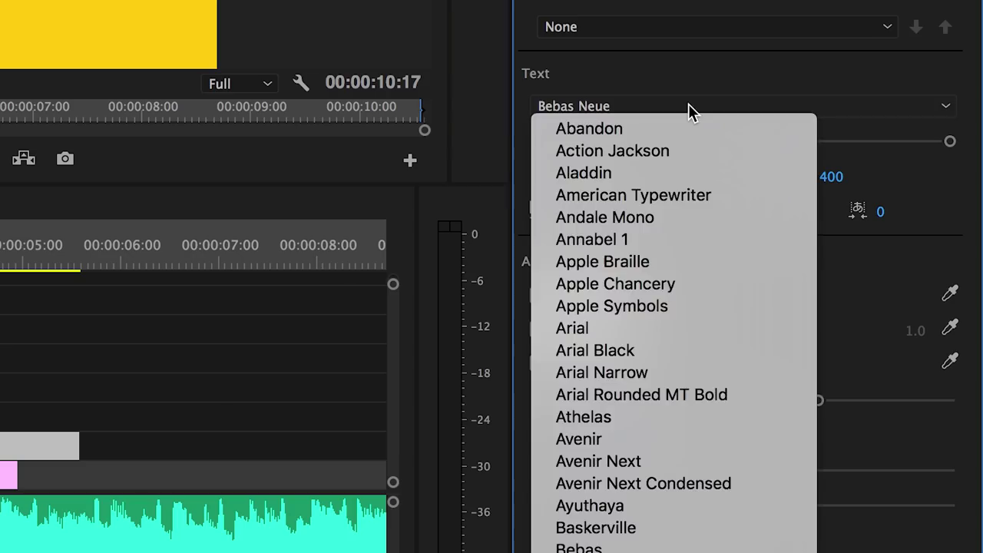
{"action": "left_click", "coordinate": [871, 264]}
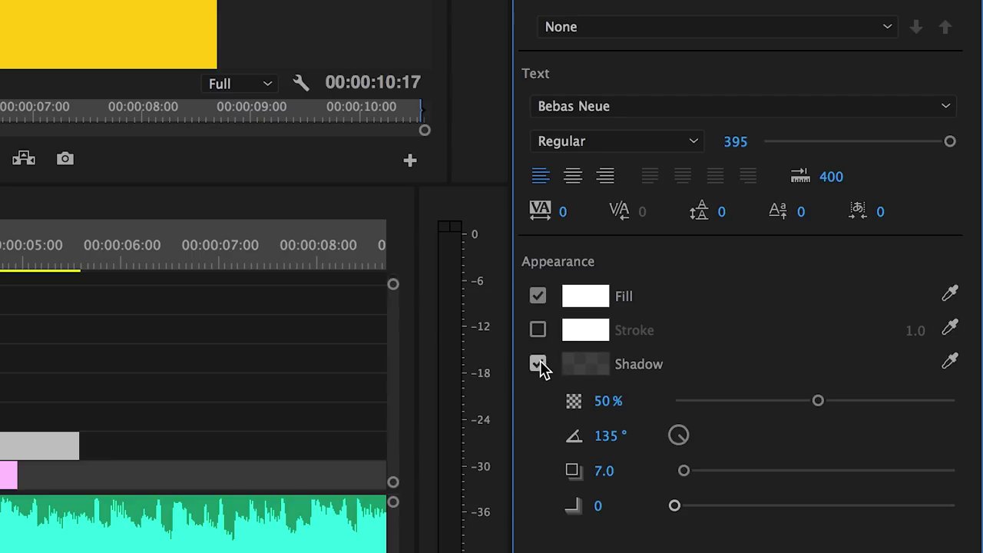
{"action": "left_click", "coordinate": [108, 34]}
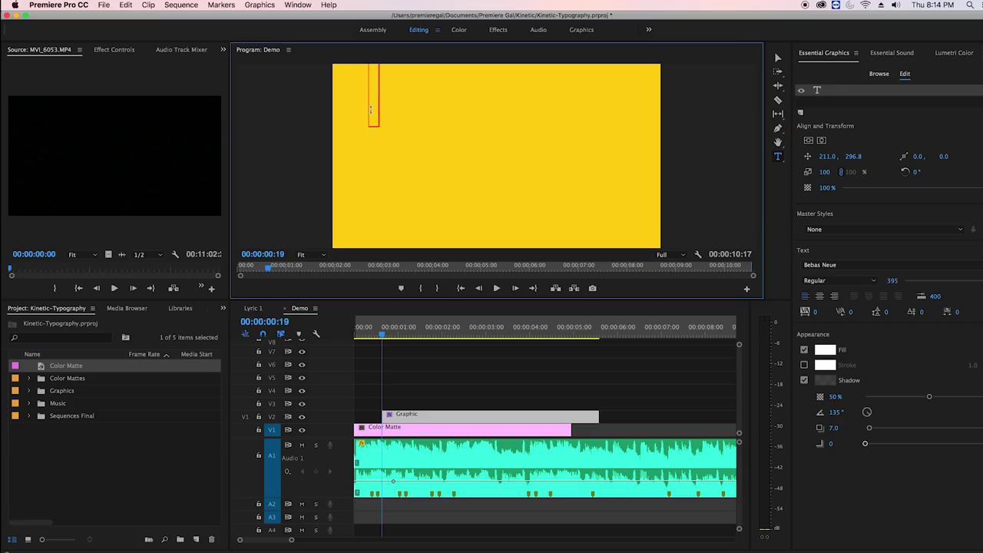
{"action": "type", "text": "I"}
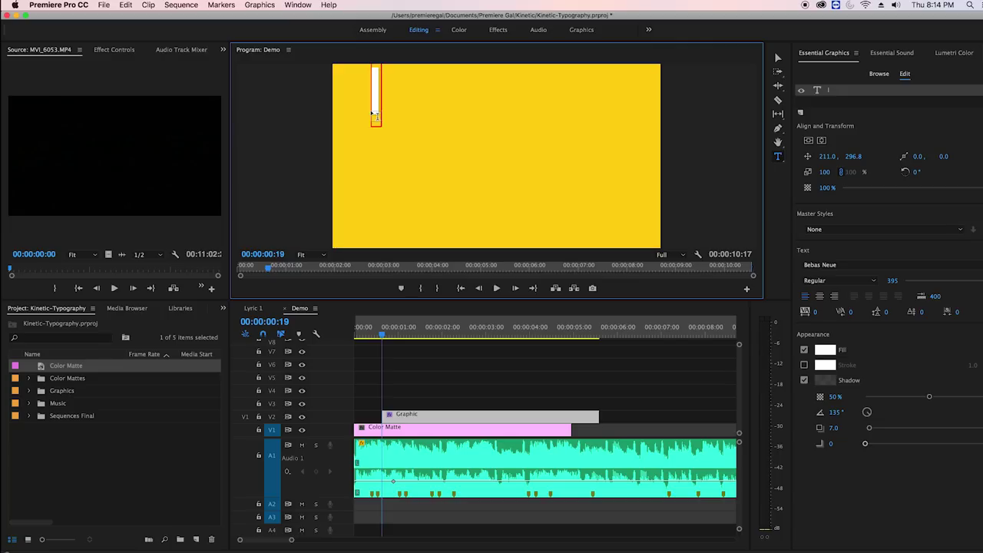
Step: Move the "I" text lower in the frame, to about 199, 447
{"action": "left_click", "coordinate": [777, 58]}
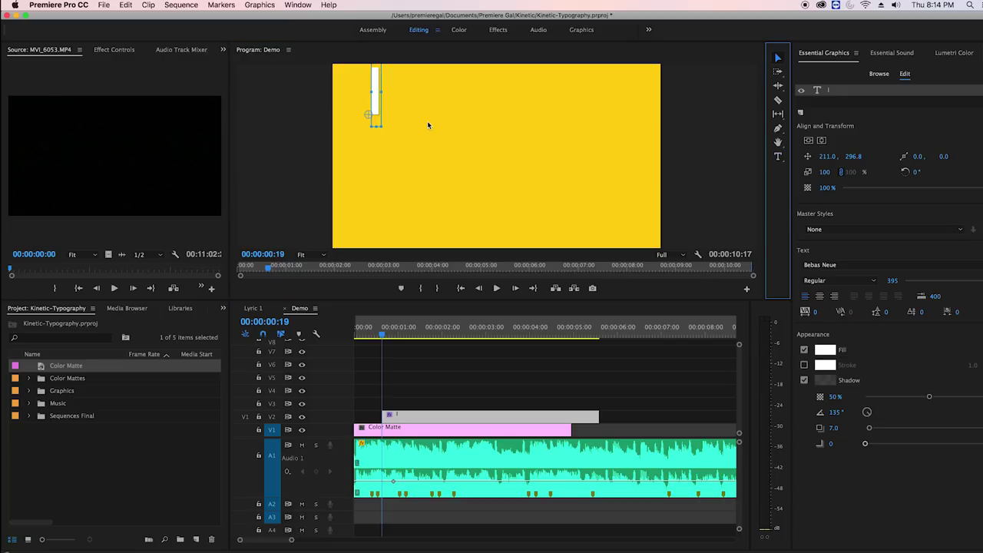
{"action": "left_click", "coordinate": [378, 114]}
{"action": "left_click_drag", "start_coordinate": [377, 114], "coordinate": [374, 137]}
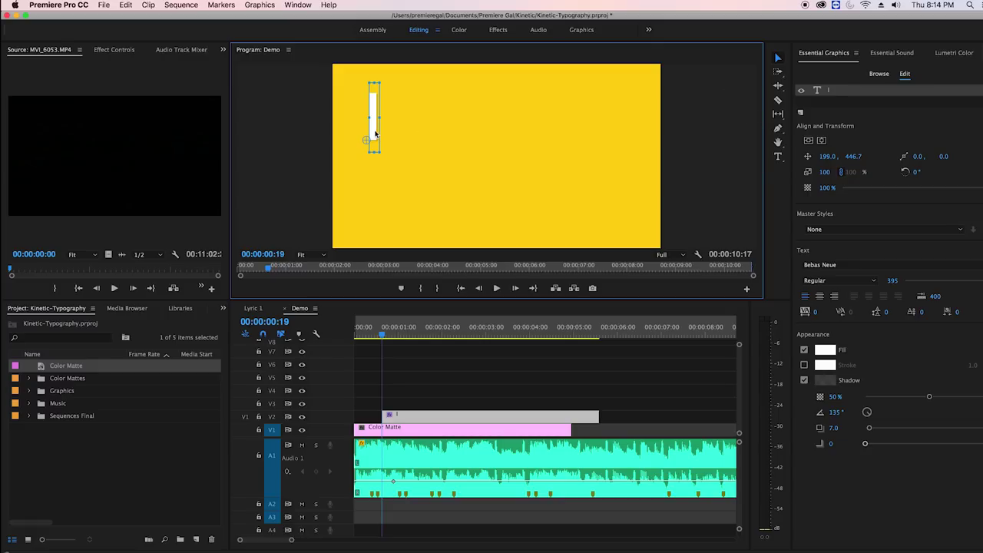
Step: Add separate text layers "SMELL" and "The" to the right of the "I" in the same graphic
{"action": "left_click", "coordinate": [778, 156]}
{"action": "left_click", "coordinate": [408, 137]}
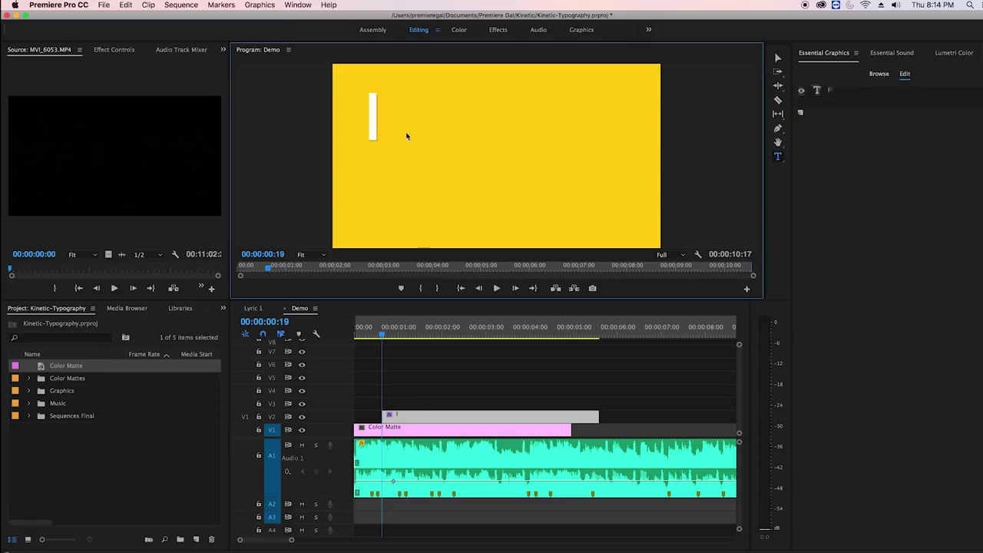
{"action": "type", "text": "SMELL"}
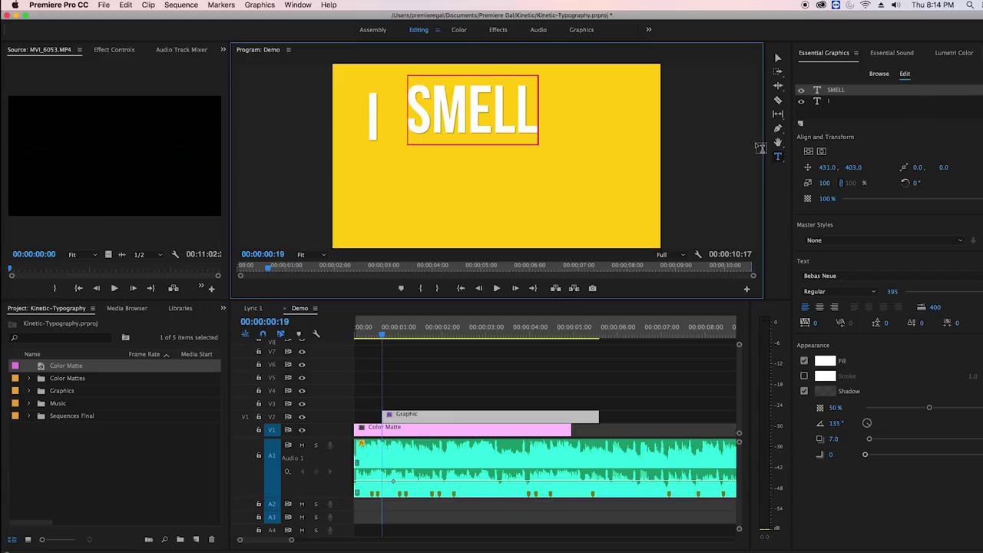
{"action": "left_click", "coordinate": [588, 125]}
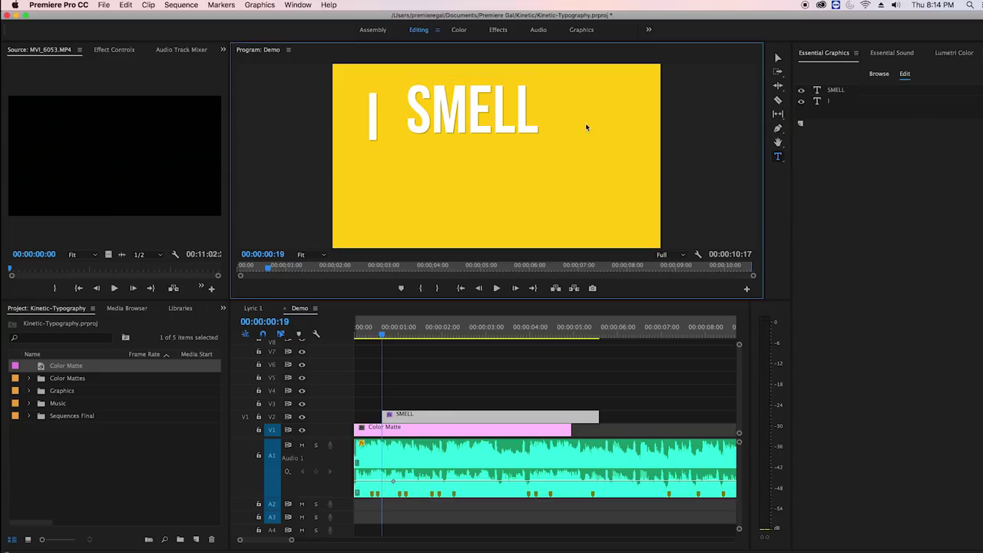
{"action": "type", "text": "The"}
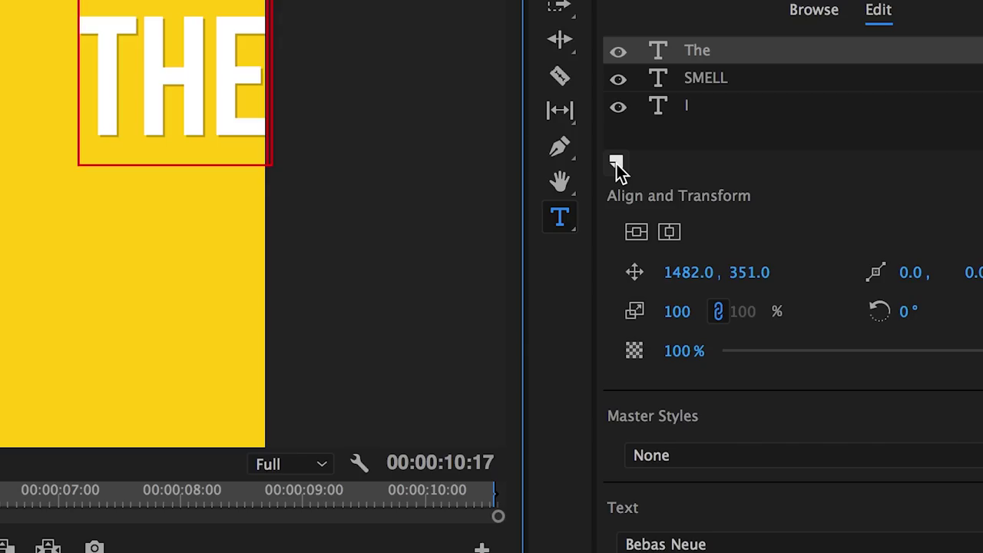
Step: Add the lemon image from the Graphics folder as a new layer in the graphic
{"action": "left_click", "coordinate": [801, 137]}
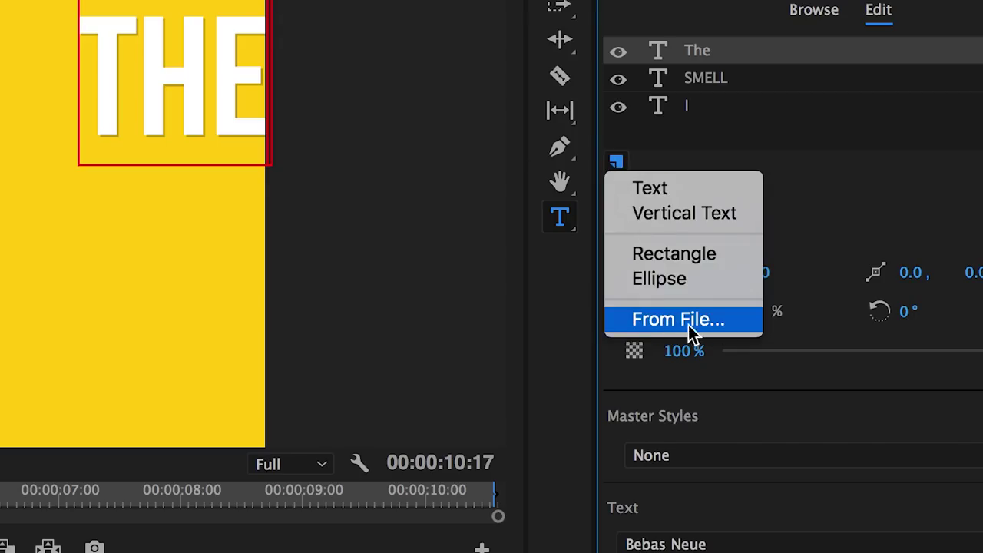
{"action": "left_click", "coordinate": [736, 329]}
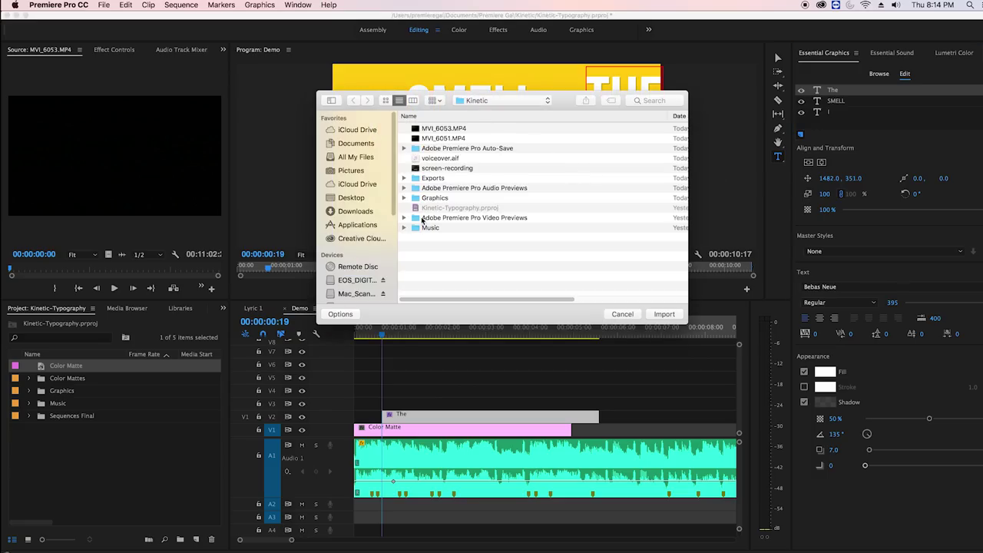
{"action": "left_click", "coordinate": [404, 198]}
{"action": "left_click", "coordinate": [411, 207]}
{"action": "double_click", "coordinate": [430, 218]}
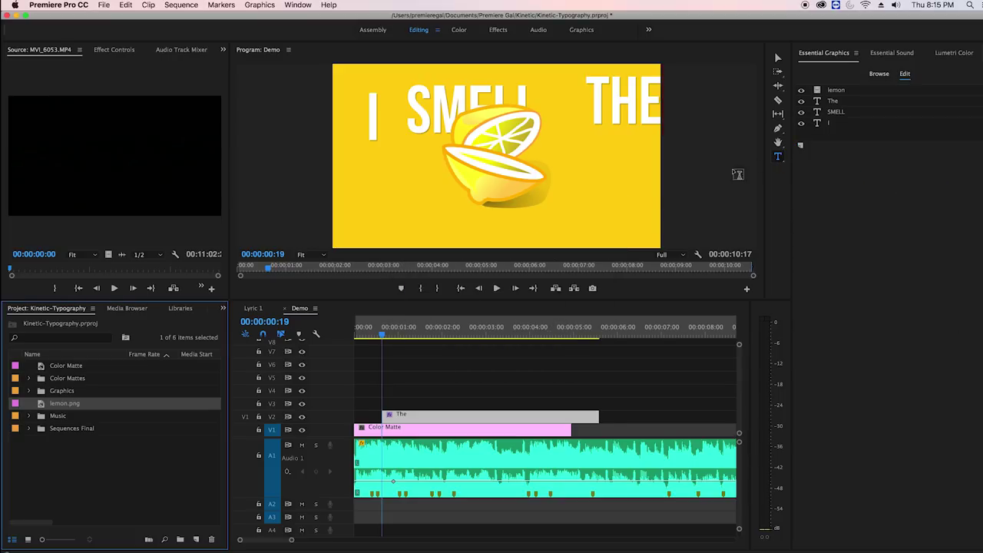
Step: Add separate text layers "IN" and "YouR" along the frame's lower part and "HAIR" below "The"
{"action": "left_click", "coordinate": [382, 233]}
{"action": "type", "text": "IN"}
{"action": "left_click", "coordinate": [778, 57]}
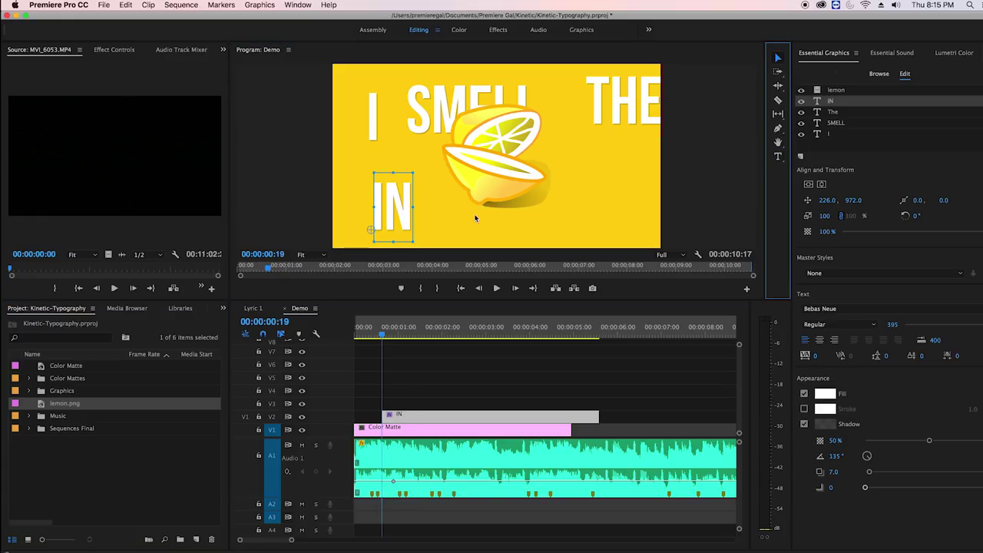
{"action": "left_click", "coordinate": [778, 157]}
{"action": "left_click", "coordinate": [453, 229]}
{"action": "type", "text": "YouR"}
{"action": "key", "text": "Escape"}
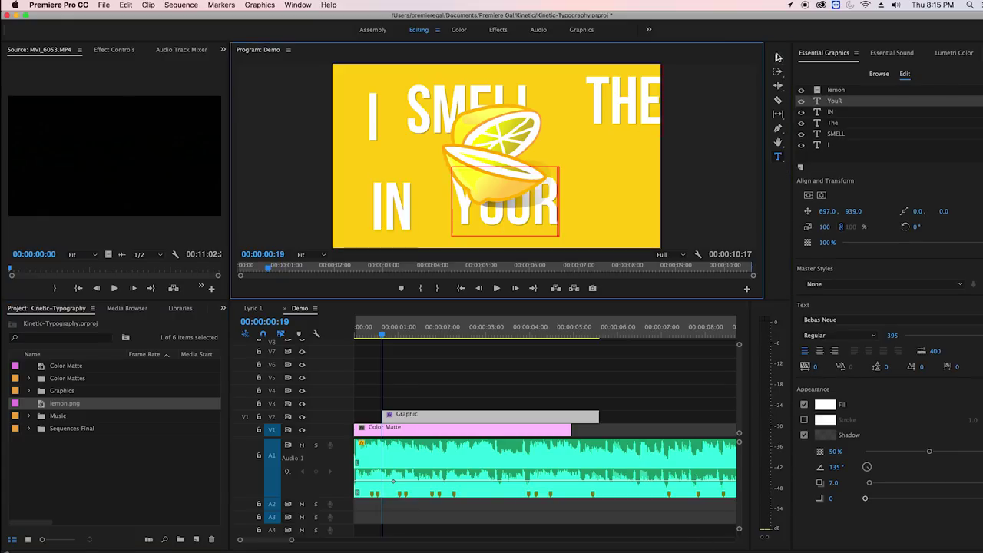
{"action": "left_click", "coordinate": [778, 157]}
{"action": "left_click", "coordinate": [588, 179]}
{"action": "type", "text": "HAIR"}
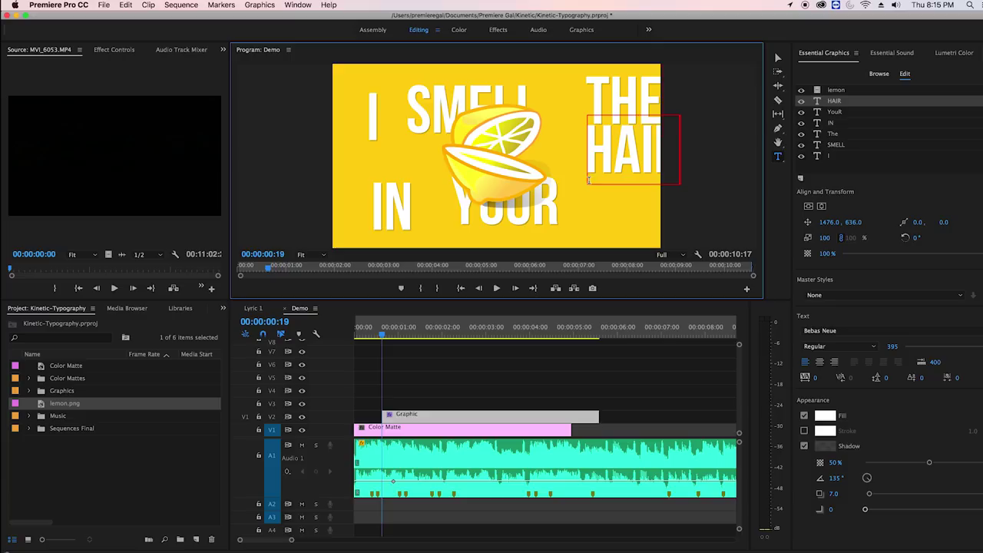
{"action": "left_click", "coordinate": [776, 58]}
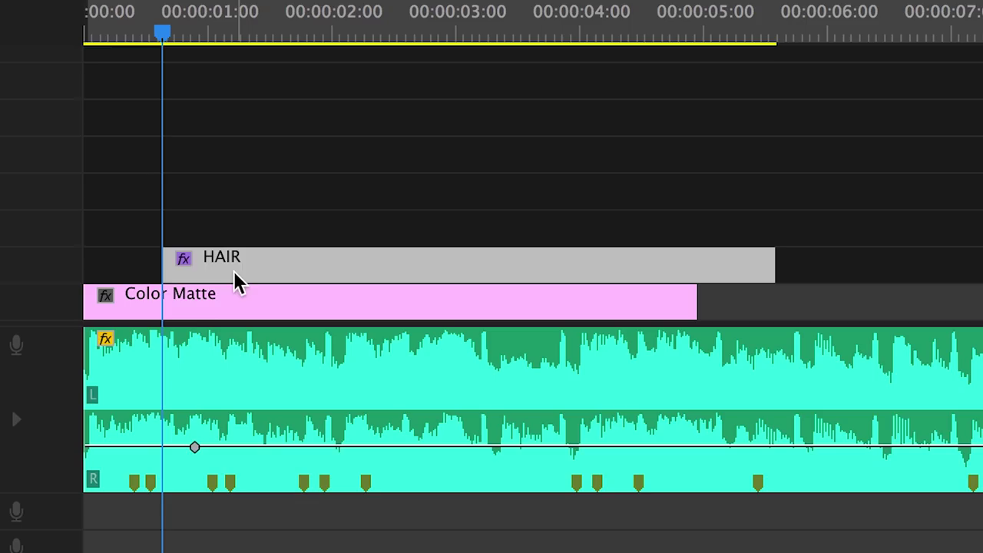
Step: Select the graphic clip on V2 and go through its text layers one by one, from "SMELL" up to "HAIR"
{"action": "left_click", "coordinate": [418, 408]}
{"action": "left_click", "coordinate": [418, 413]}
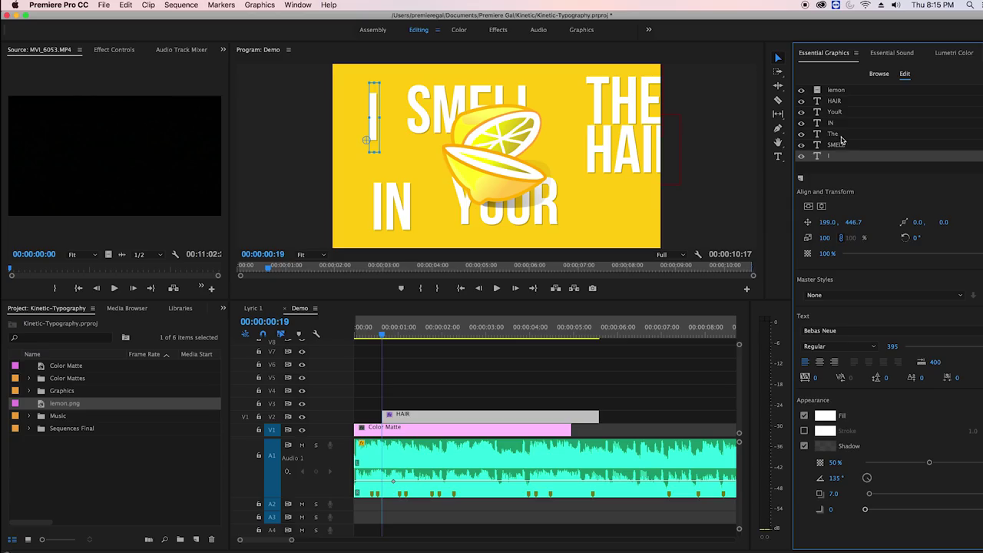
{"action": "left_click", "coordinate": [839, 145]}
{"action": "left_click", "coordinate": [838, 134]}
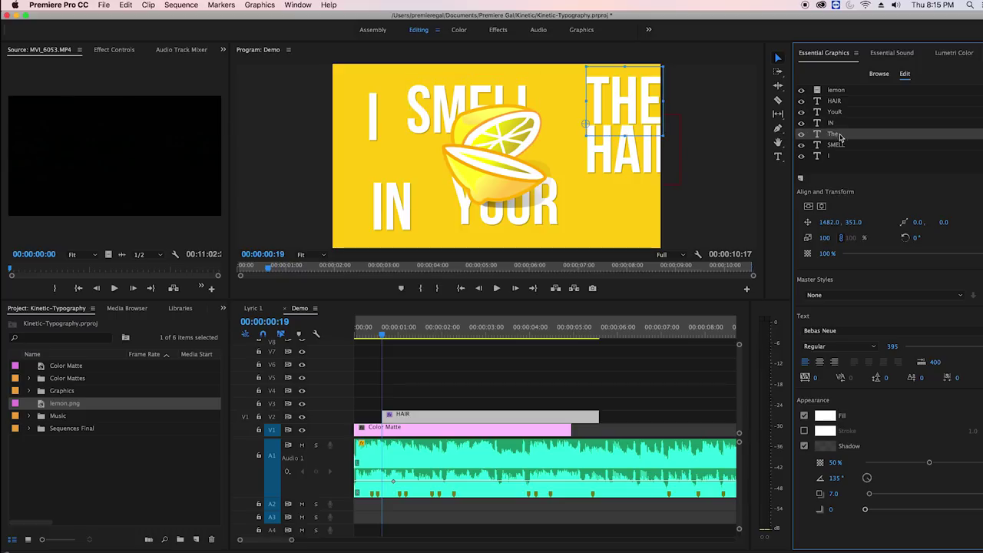
{"action": "left_click", "coordinate": [839, 122]}
{"action": "left_click", "coordinate": [839, 111]}
{"action": "left_click", "coordinate": [839, 101]}
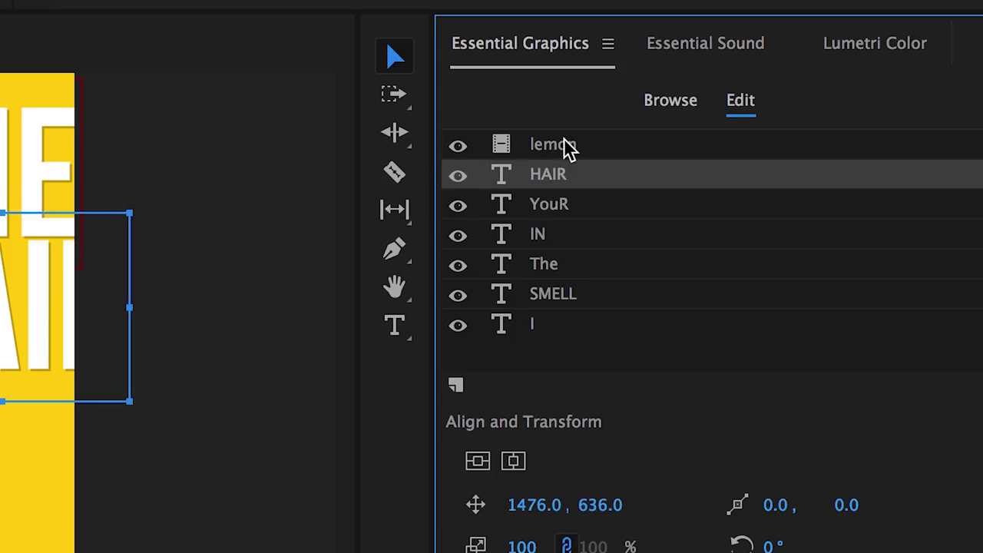
Step: Go down the graphic's layer list to the "I" text layer and nudge the "I" slightly within the frame
{"action": "left_click", "coordinate": [840, 93]}
{"action": "left_click", "coordinate": [557, 183]}
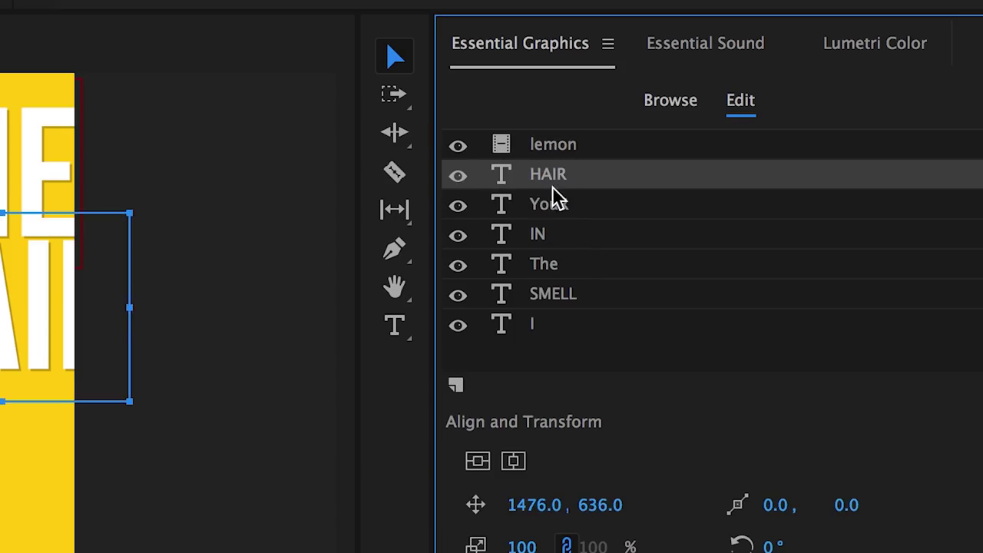
{"action": "left_click", "coordinate": [550, 244]}
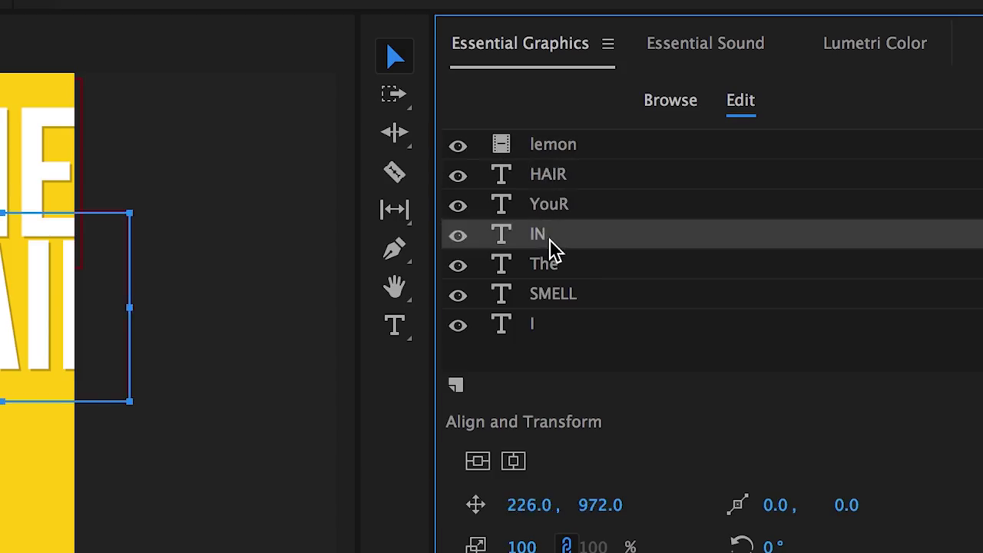
{"action": "left_click", "coordinate": [548, 327]}
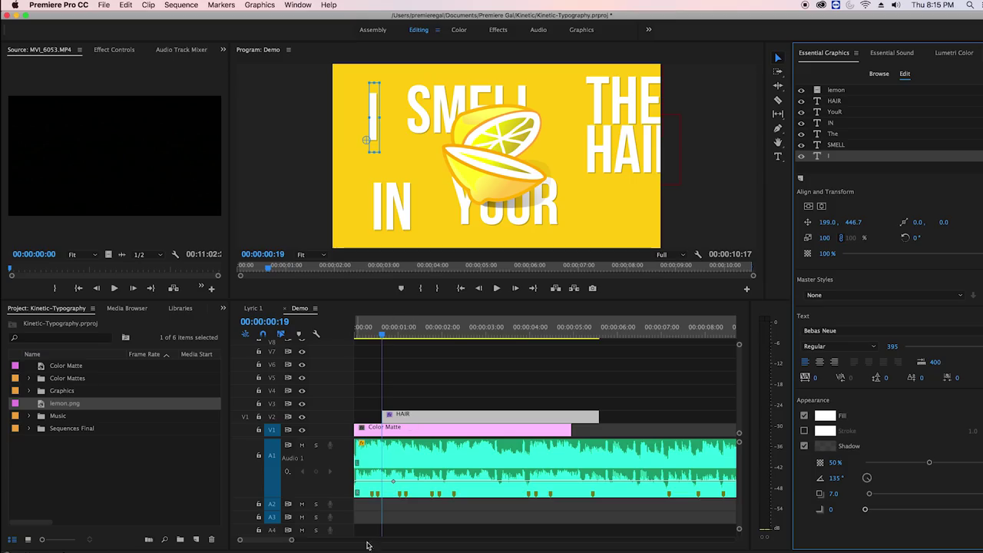
{"action": "left_click_drag", "start_coordinate": [372, 126], "coordinate": [372, 132]}
Step: Move the lemon aside toward the frame's right edge and place "SMELL" close beside the "I" on the same baseline
{"action": "left_click", "coordinate": [482, 133]}
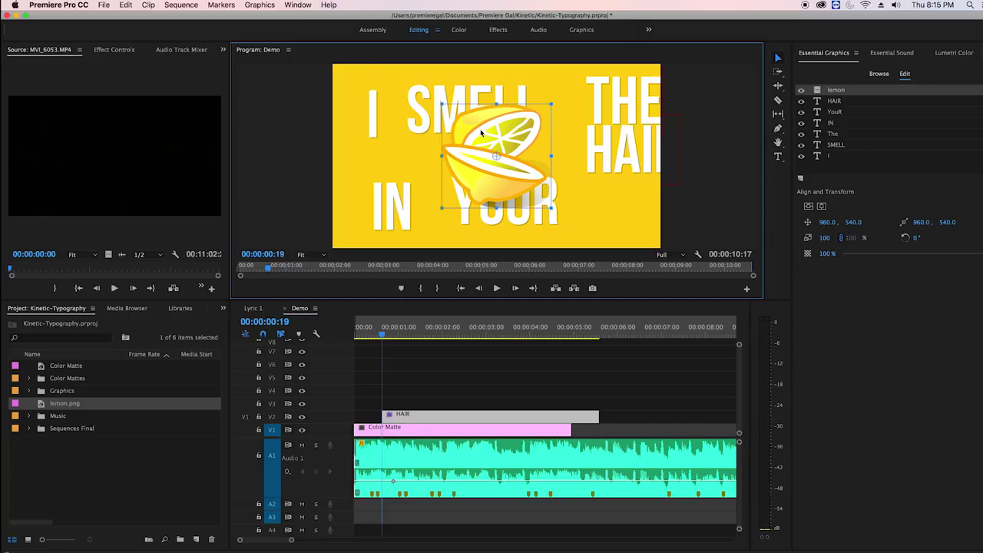
{"action": "left_click_drag", "start_coordinate": [486, 127], "coordinate": [596, 125]}
{"action": "left_click", "coordinate": [445, 131]}
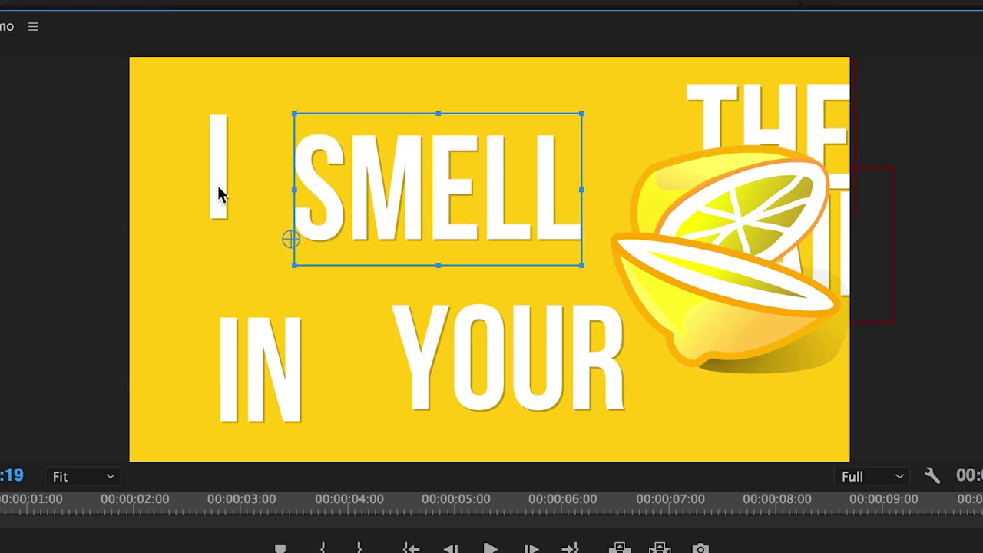
{"action": "left_click", "coordinate": [218, 193]}
{"action": "left_click_drag", "start_coordinate": [414, 193], "coordinate": [378, 203]}
Step: Reduce the "The" text to font size 150 and place it directly after "SMELL" on the same baseline
{"action": "left_click", "coordinate": [592, 154]}
{"action": "left_click_drag", "start_coordinate": [784, 110], "coordinate": [627, 158]}
{"action": "left_click", "coordinate": [890, 345]}
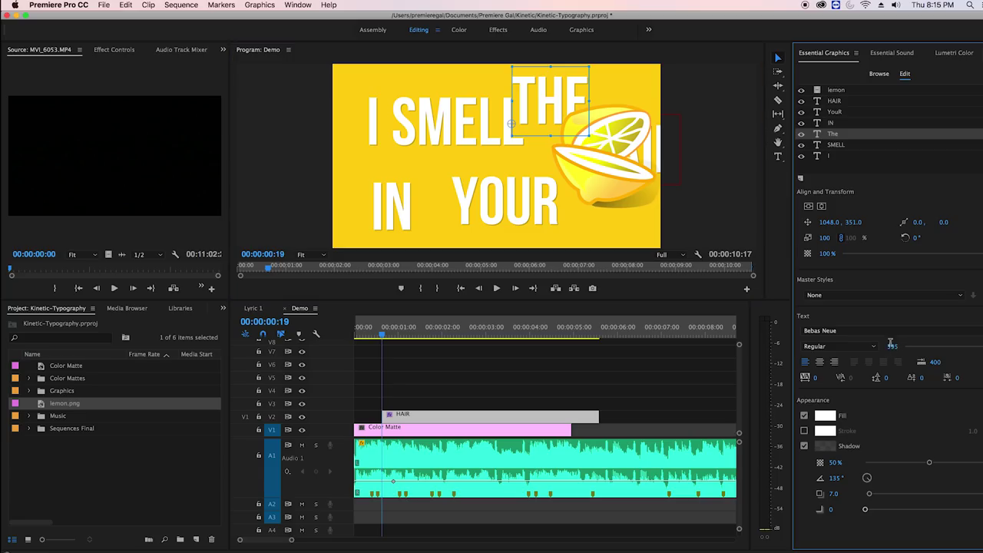
{"action": "type", "text": "100"}
{"action": "key", "text": "Return"}
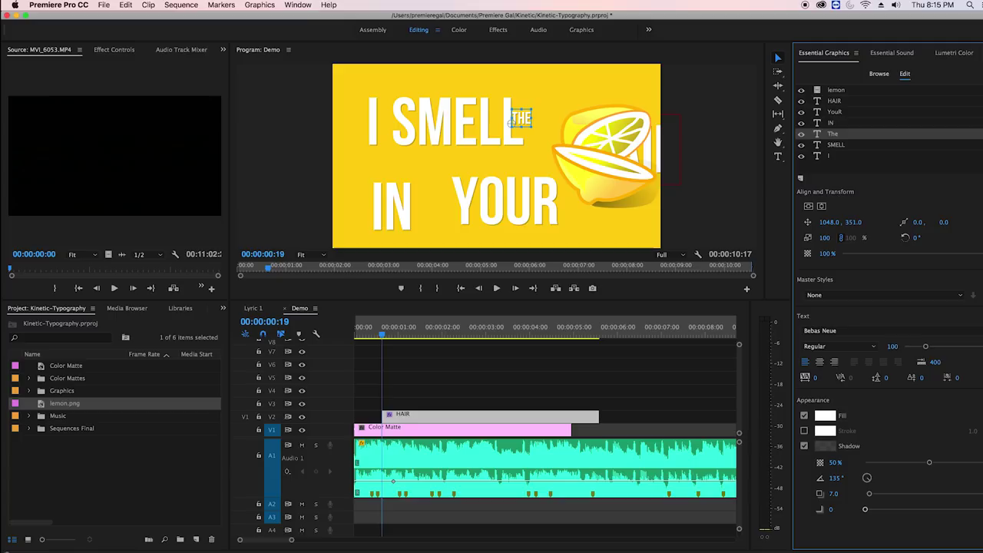
{"action": "left_click", "coordinate": [891, 346]}
{"action": "key", "text": "Return"}
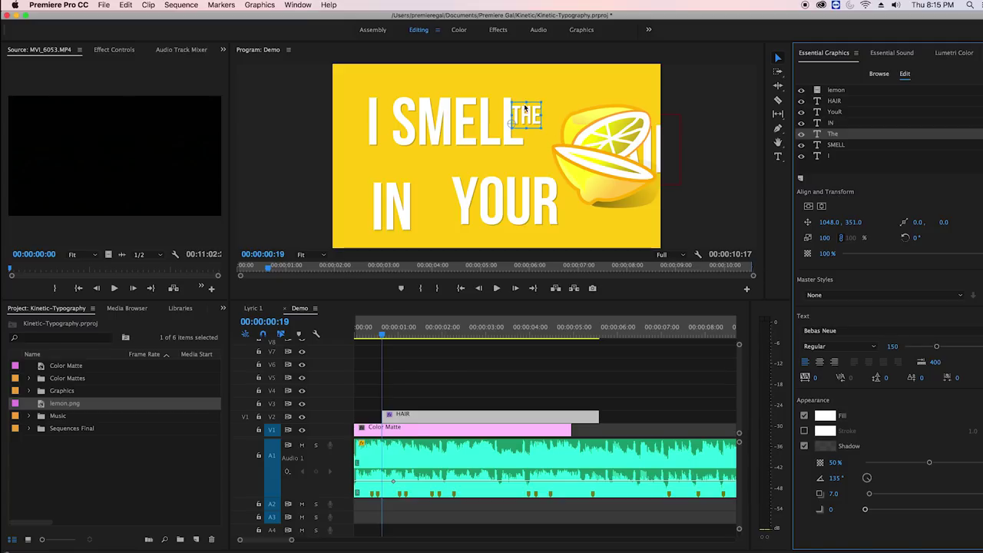
{"action": "left_click_drag", "start_coordinate": [524, 109], "coordinate": [540, 128]}
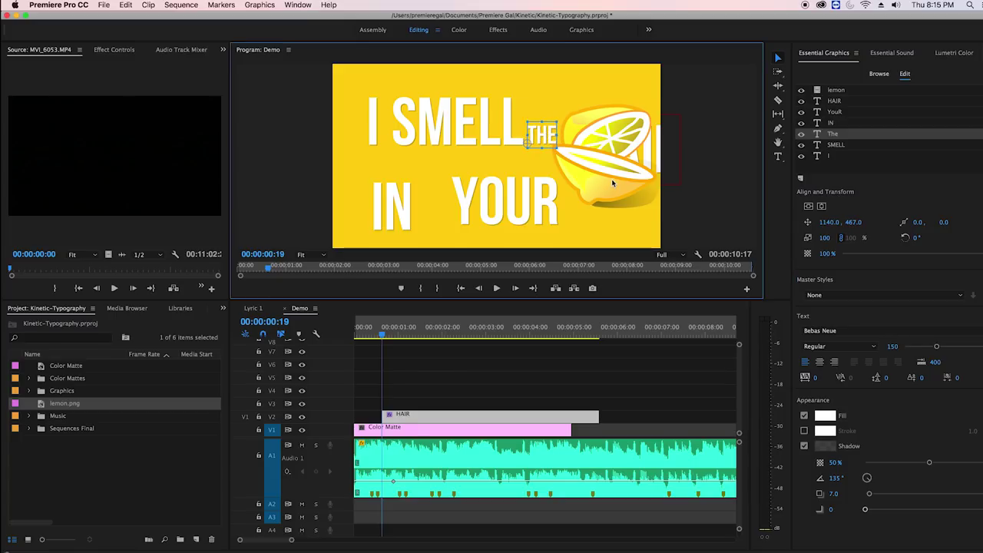
Step: Scale down the lemon graphic and place it just right of "The", ending the first text row
{"action": "left_click", "coordinate": [612, 182]}
{"action": "left_click_drag", "start_coordinate": [612, 183], "coordinate": [610, 145]}
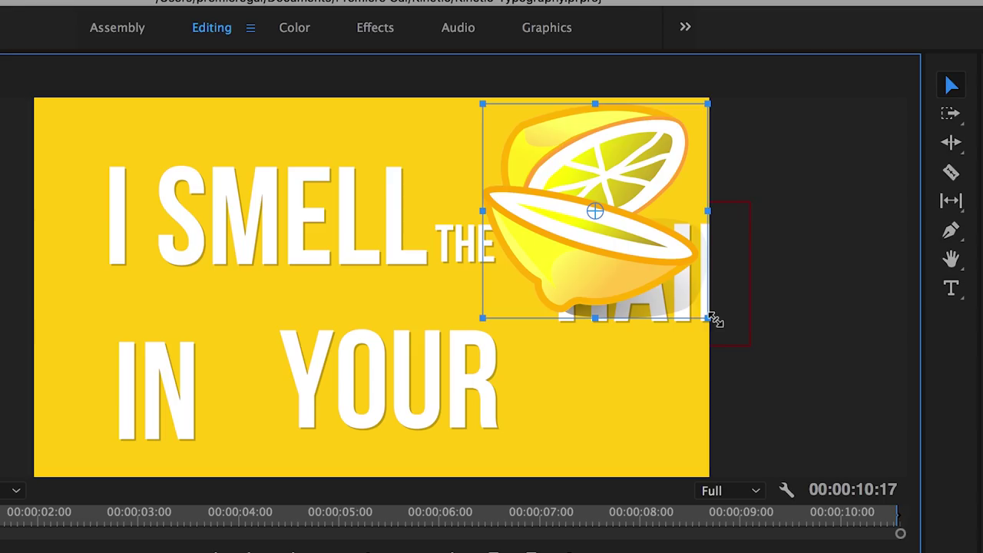
{"action": "left_click_drag", "start_coordinate": [713, 319], "coordinate": [681, 292]}
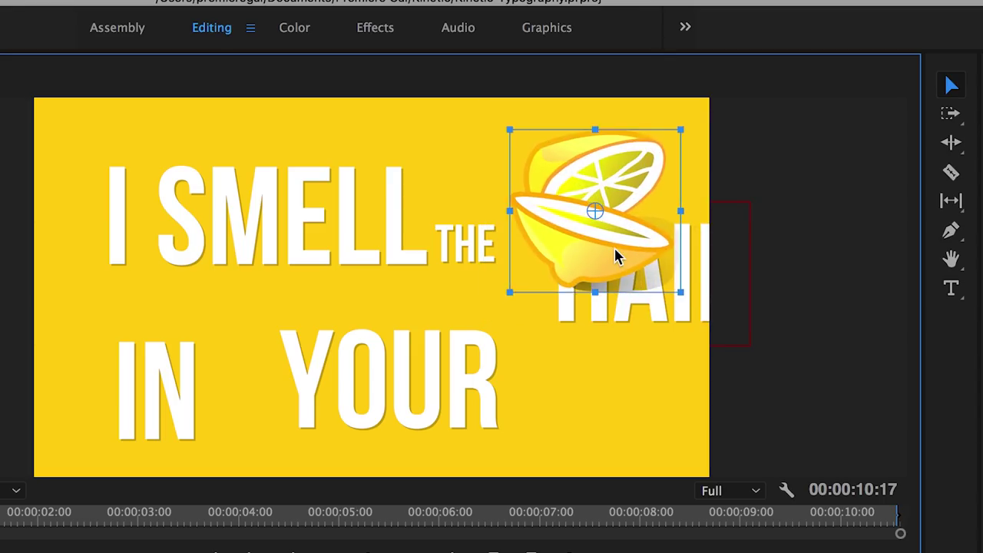
{"action": "left_click_drag", "start_coordinate": [618, 257], "coordinate": [610, 251]}
{"action": "left_click", "coordinate": [205, 244]}
{"action": "left_click", "coordinate": [550, 250]}
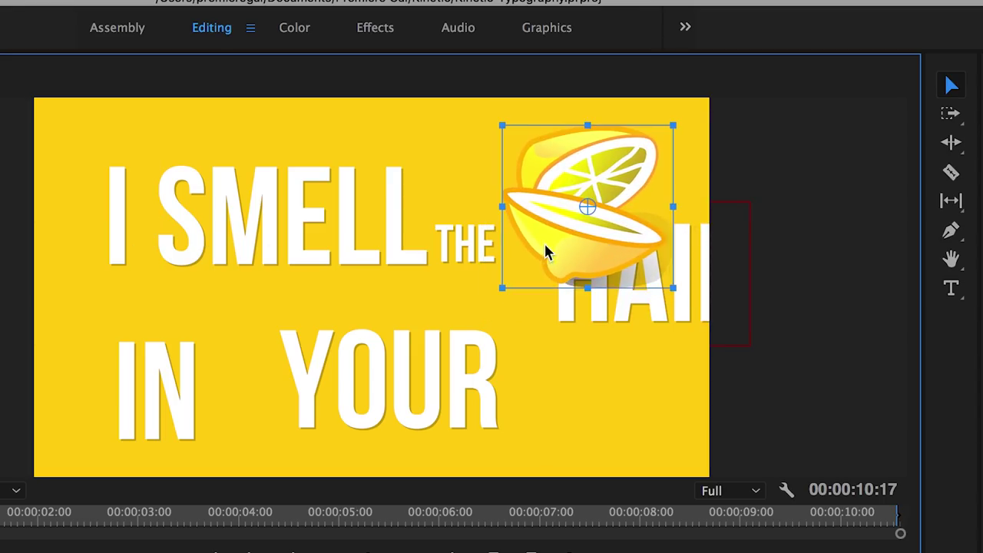
{"action": "left_click_drag", "start_coordinate": [673, 289], "coordinate": [596, 250]}
Step: Arrange "IN", "YouR" and "HAIR" side by side as a second row beneath "I SMELL"
{"action": "left_click", "coordinate": [654, 308]}
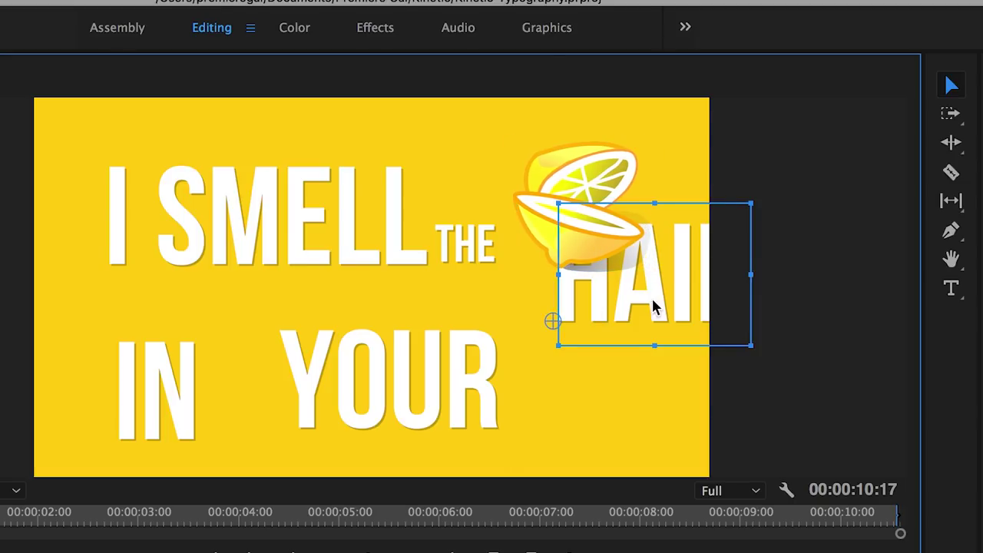
{"action": "left_click_drag", "start_coordinate": [654, 307], "coordinate": [549, 377]}
{"action": "left_click_drag", "start_coordinate": [358, 372], "coordinate": [296, 347]}
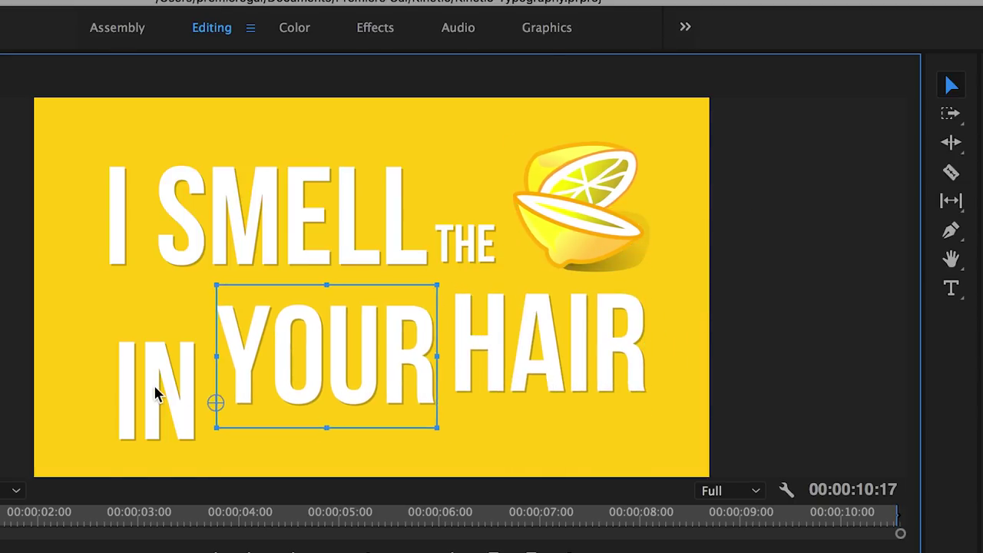
{"action": "left_click_drag", "start_coordinate": [154, 394], "coordinate": [144, 363]}
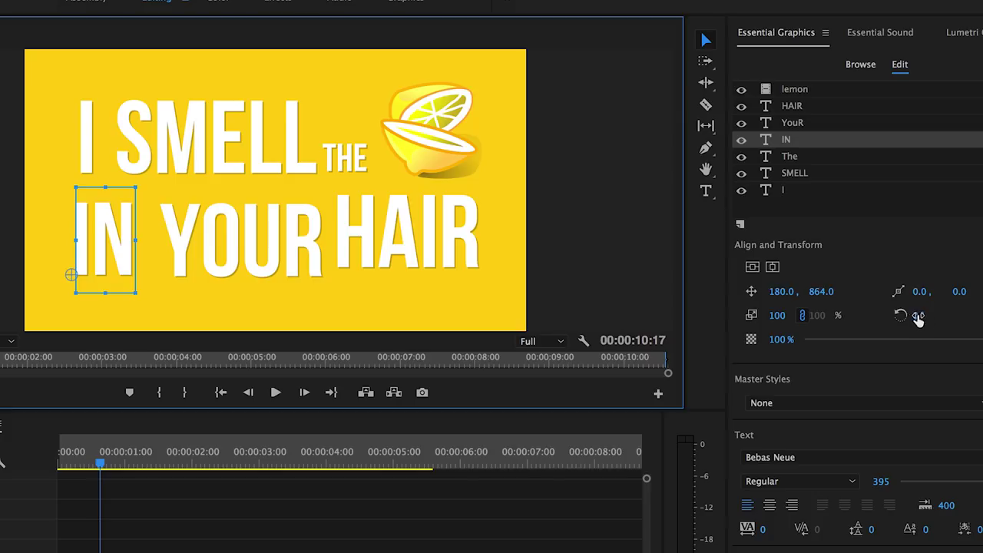
Step: Rotate the "IN" and "YouR" text layers by 90° each
{"action": "left_click", "coordinate": [920, 316]}
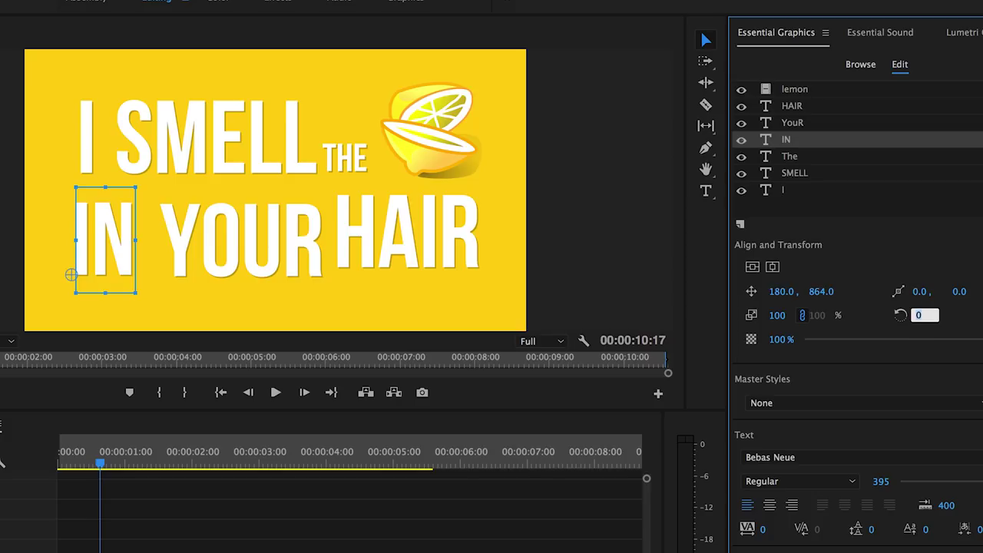
{"action": "type", "text": "9.0"}
{"action": "key", "text": "Return"}
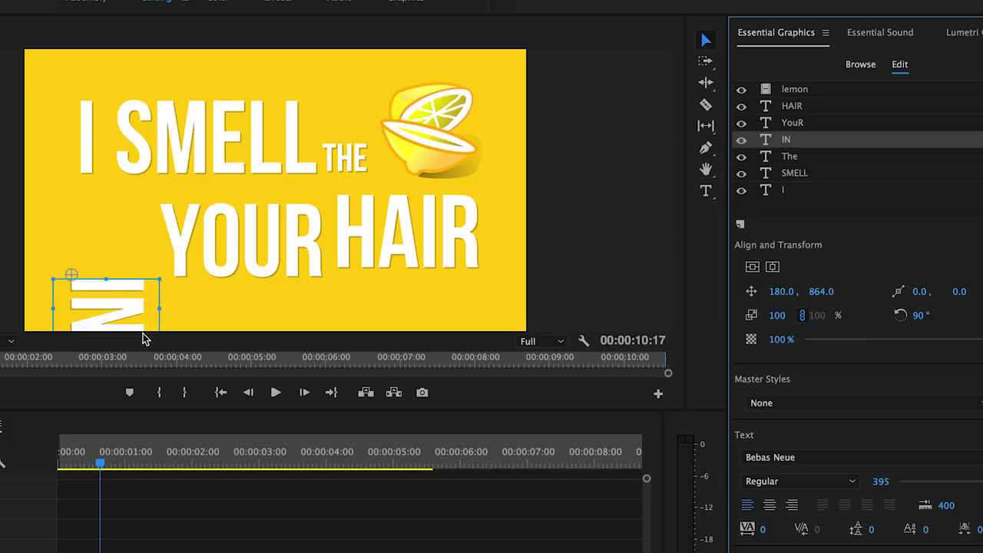
{"action": "left_click_drag", "start_coordinate": [92, 298], "coordinate": [93, 176]}
{"action": "left_click", "coordinate": [296, 242]}
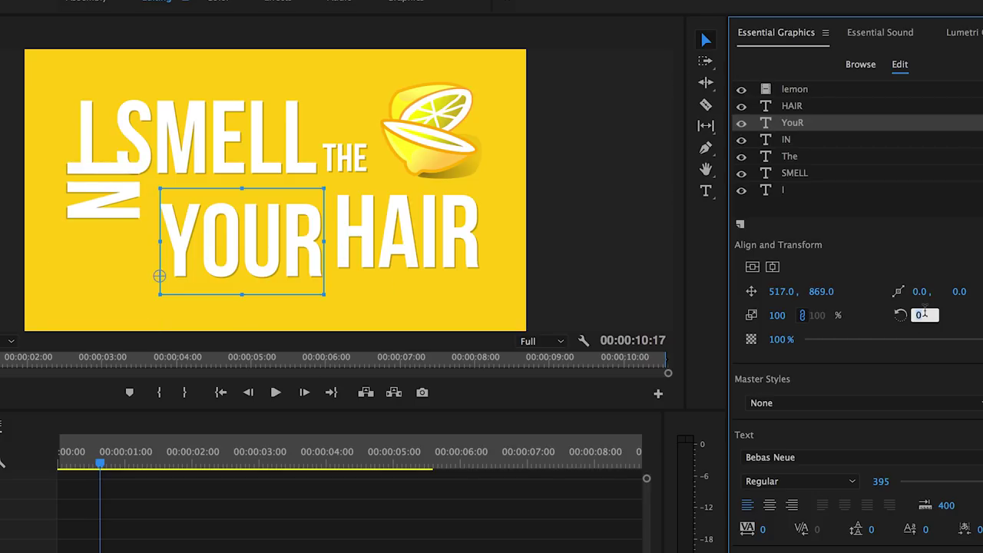
{"action": "type", "text": "90"}
{"action": "key", "text": "Return"}
Step: Shrink "IN" and "YouR" to font size 143 and stack them as one vertical line beneath "SMELL"
{"action": "left_click_drag", "start_coordinate": [90, 200], "coordinate": [220, 223]}
{"action": "left_click_drag", "start_coordinate": [982, 482], "coordinate": [947, 483]}
{"action": "left_click_drag", "start_coordinate": [213, 312], "coordinate": [224, 234]}
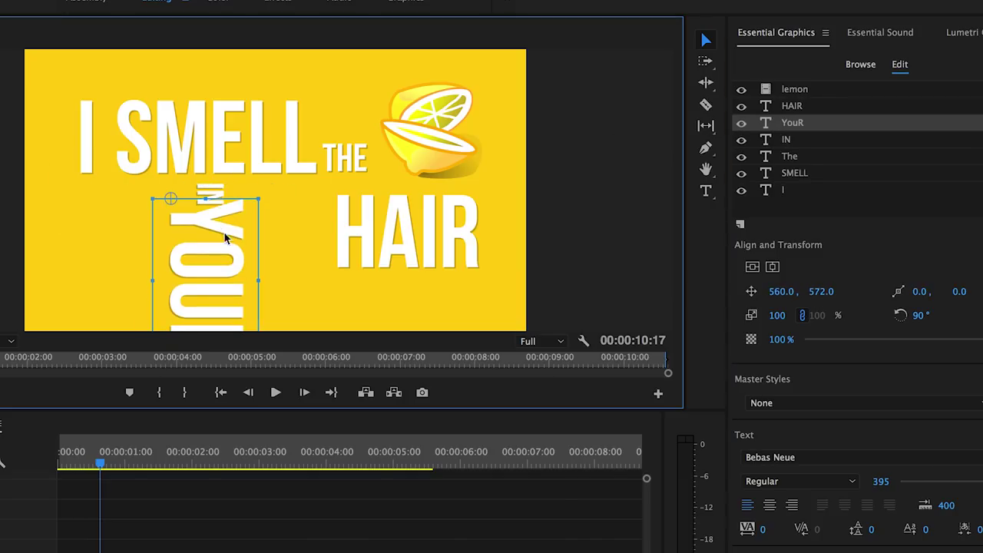
{"action": "left_click_drag", "start_coordinate": [982, 483], "coordinate": [948, 484]}
{"action": "left_click_drag", "start_coordinate": [188, 235], "coordinate": [211, 248]}
{"action": "left_click", "coordinate": [212, 195]}
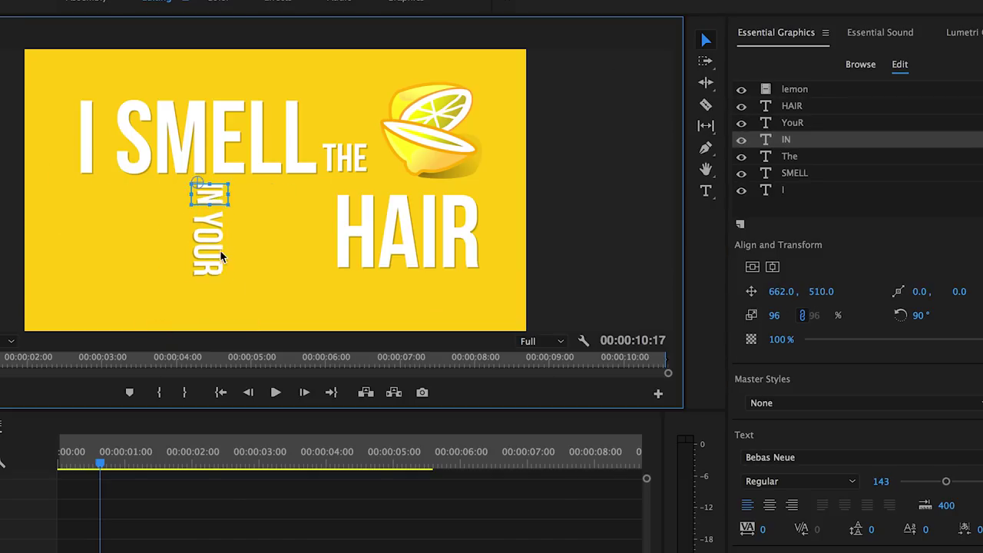
{"action": "left_click", "coordinate": [220, 255]}
{"action": "left_click", "coordinate": [880, 481]}
{"action": "type", "text": "143"}
{"action": "key", "text": "Return"}
Step: Move "HAIR" directly beside the vertical words and tighten the spacing between "IN" and "YouR"
{"action": "left_click_drag", "start_coordinate": [418, 251], "coordinate": [319, 247]}
{"action": "left_click_drag", "start_coordinate": [205, 238], "coordinate": [203, 252]}
{"action": "left_click_drag", "start_coordinate": [278, 236], "coordinate": [278, 237]}
{"action": "left_click", "coordinate": [209, 197]}
{"action": "left_click_drag", "start_coordinate": [209, 211], "coordinate": [206, 199]}
{"action": "key", "text": "super+z"}
{"action": "left_click_drag", "start_coordinate": [207, 254], "coordinate": [209, 243]}
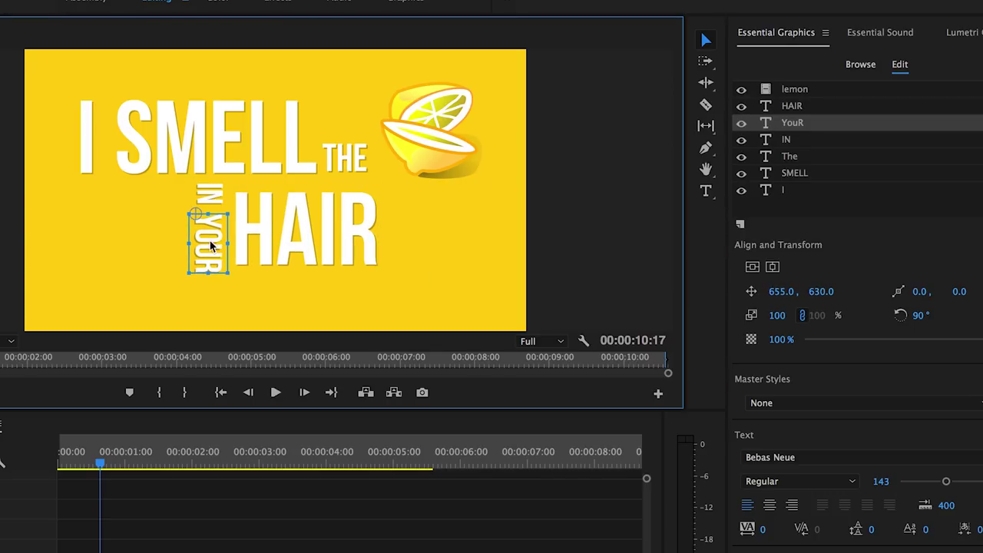
Step: Set "HAIR" to font size 445 and shift it with the vertical "IN" and "YouR" leftward into a compact block
{"action": "left_click", "coordinate": [280, 235]}
{"action": "left_click", "coordinate": [880, 481]}
{"action": "type", "text": "445"}
{"action": "key", "text": "Return"}
{"action": "left_click_drag", "start_coordinate": [209, 195], "coordinate": [197, 200]}
{"action": "left_click_drag", "start_coordinate": [209, 245], "coordinate": [197, 244]}
{"action": "left_click_drag", "start_coordinate": [254, 247], "coordinate": [238, 252]}
{"action": "left_click", "coordinate": [197, 200]}
{"action": "left_click", "coordinate": [202, 241]}
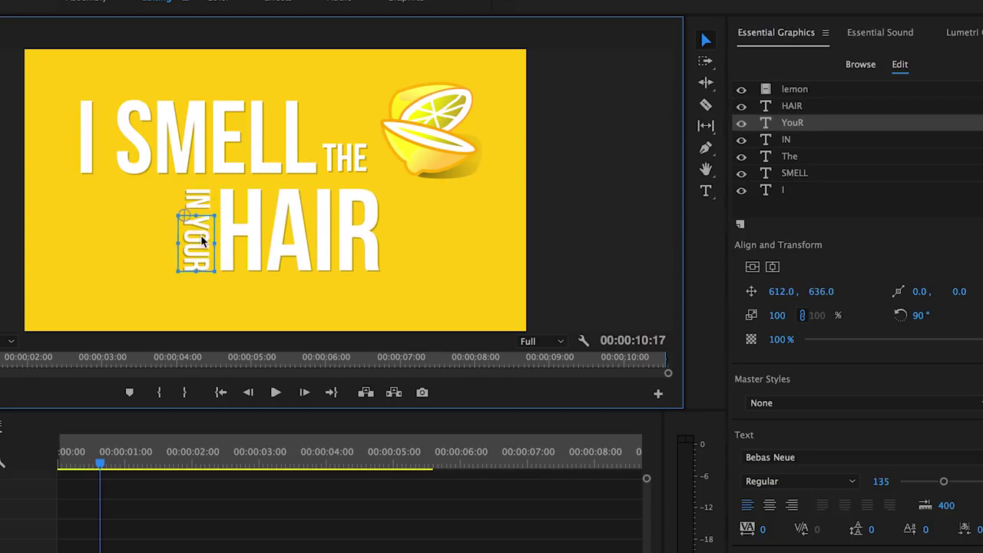
Step: Nudge "The" slightly toward the lemon to even out its spacing, leaving no layer selected
{"action": "left_click", "coordinate": [432, 138]}
{"action": "left_click_drag", "start_coordinate": [341, 165], "coordinate": [346, 166]}
{"action": "left_click", "coordinate": [599, 199]}
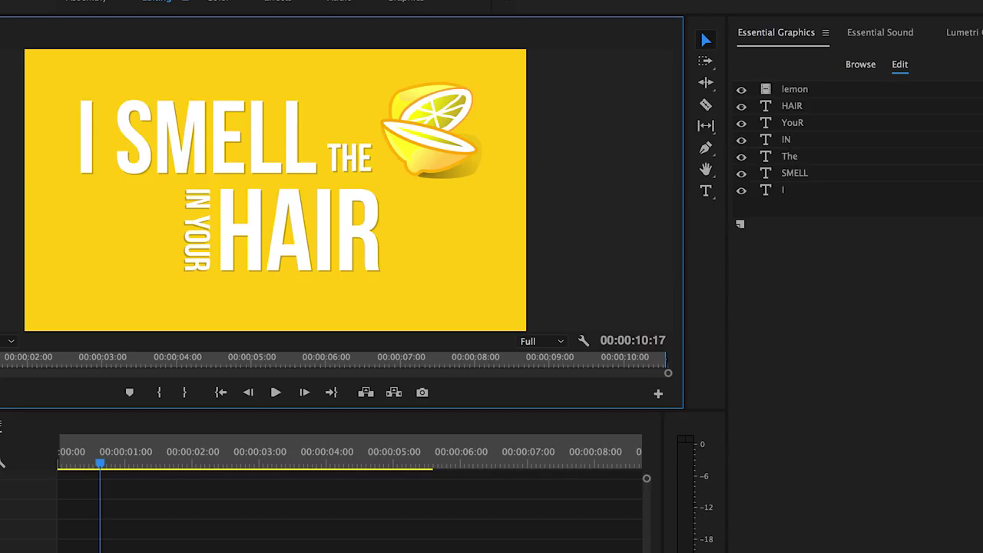
{"action": "left_click", "coordinate": [201, 253]}
{"action": "left_click", "coordinate": [321, 255]}
{"action": "left_click", "coordinate": [478, 275]}
{"action": "left_click", "coordinate": [573, 201]}
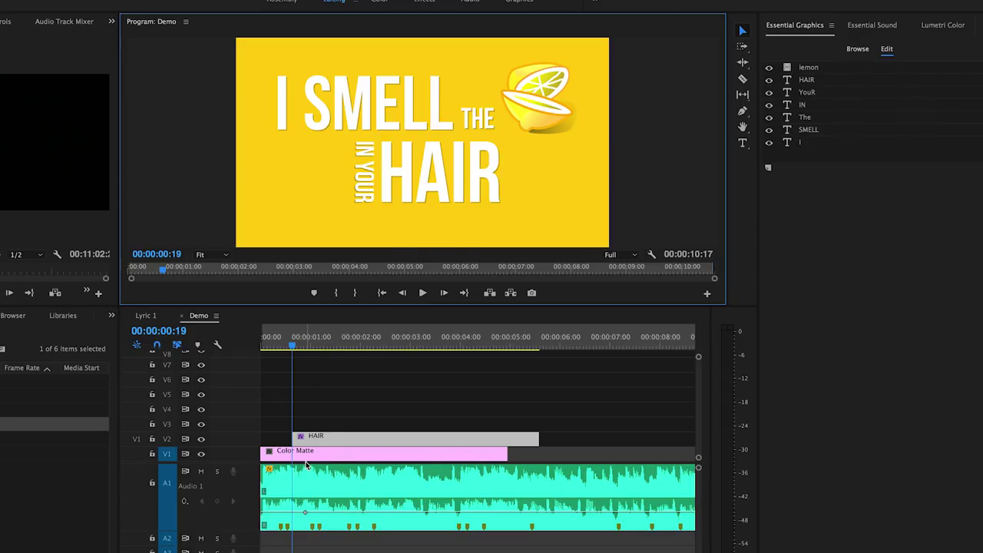
Step: With Snap on, move the graphic clip on V2 seven frames earlier so it starts at the first audio marker
{"action": "key", "text": "="}
{"action": "left_click_drag", "start_coordinate": [363, 442], "coordinate": [332, 442]}
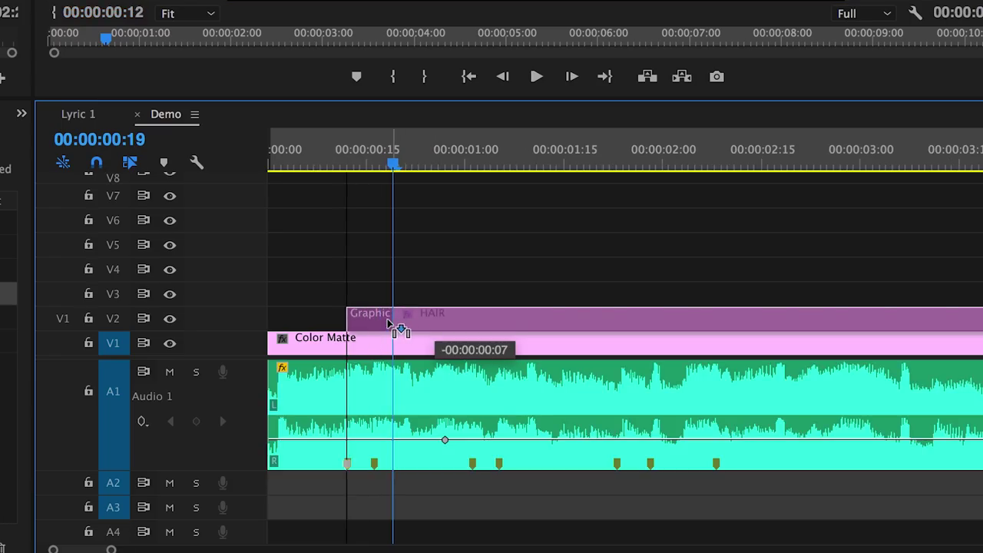
{"action": "left_click_drag", "start_coordinate": [391, 324], "coordinate": [390, 325]}
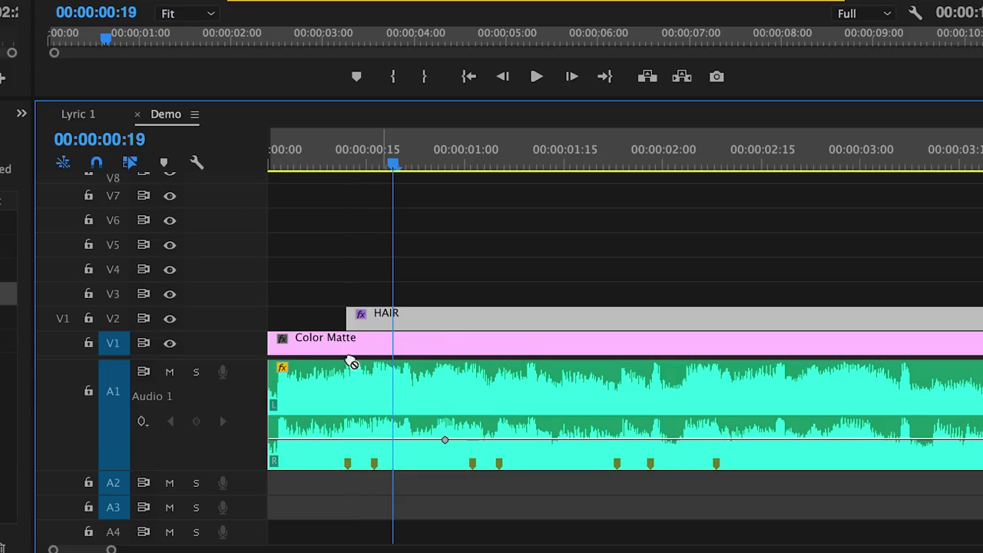
{"action": "left_click", "coordinate": [347, 468]}
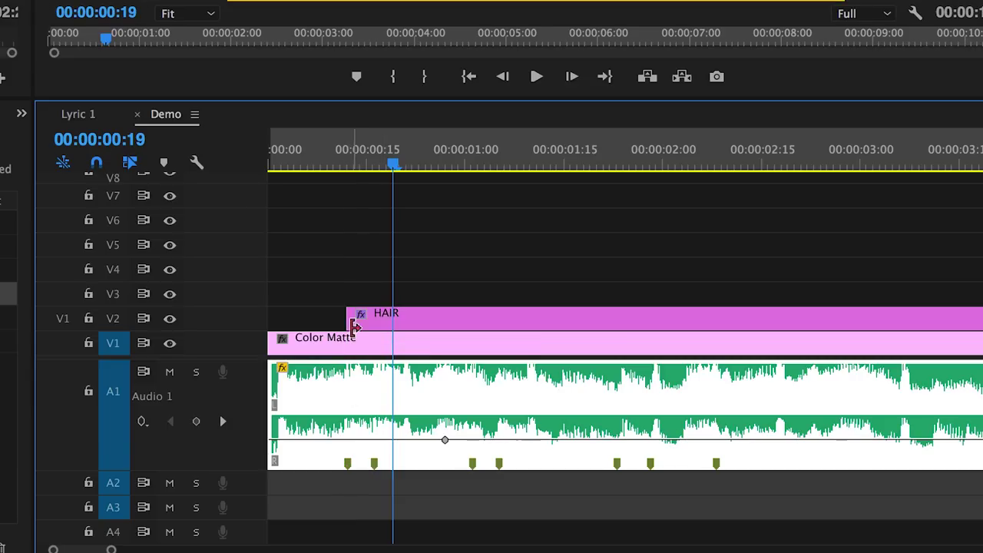
{"action": "left_click", "coordinate": [97, 163]}
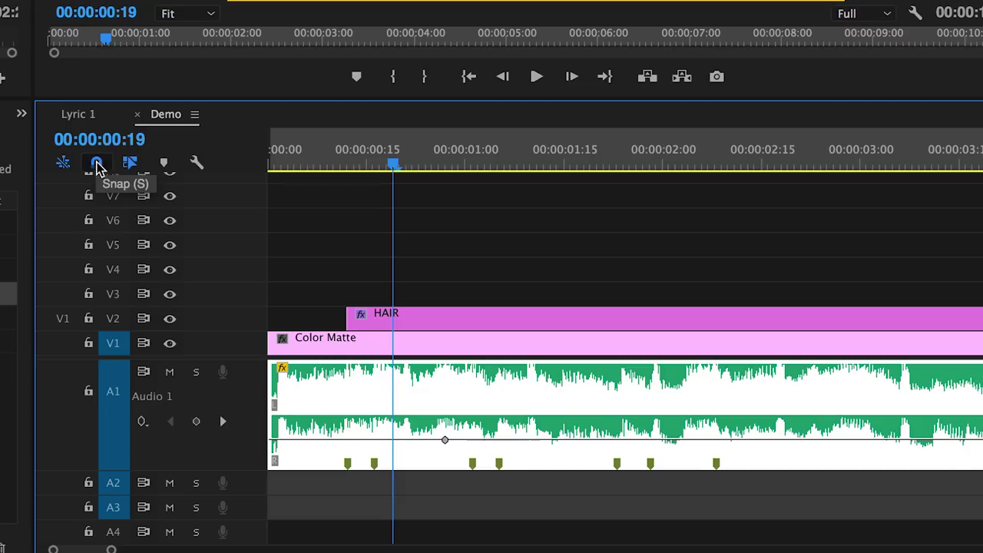
{"action": "left_click", "coordinate": [98, 163]}
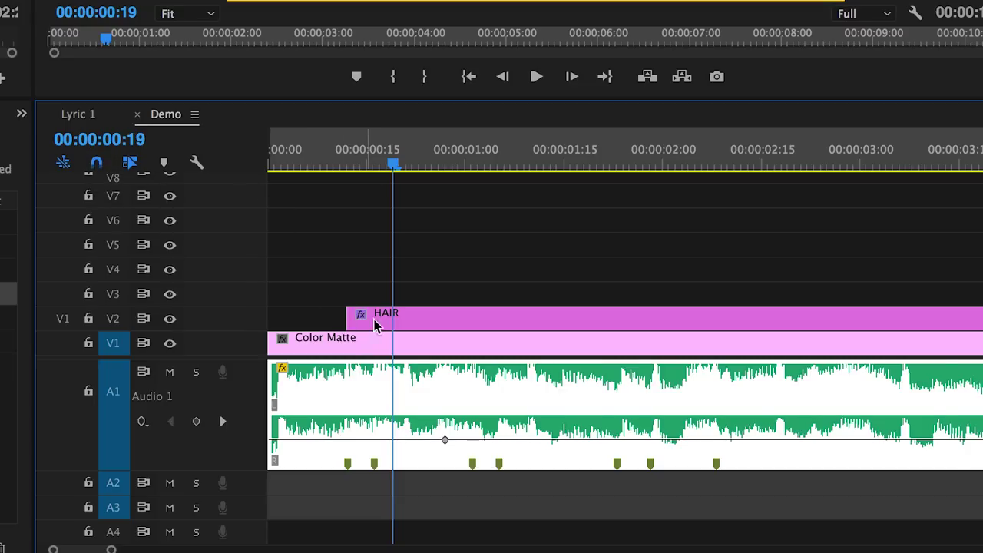
{"action": "mouse_move", "coordinate": [376, 322]}
{"action": "left_mouse_down"}
{"action": "mouse_move", "coordinate": [439, 329]}
{"action": "mouse_move", "coordinate": [362, 316]}
{"action": "left_mouse_up"}
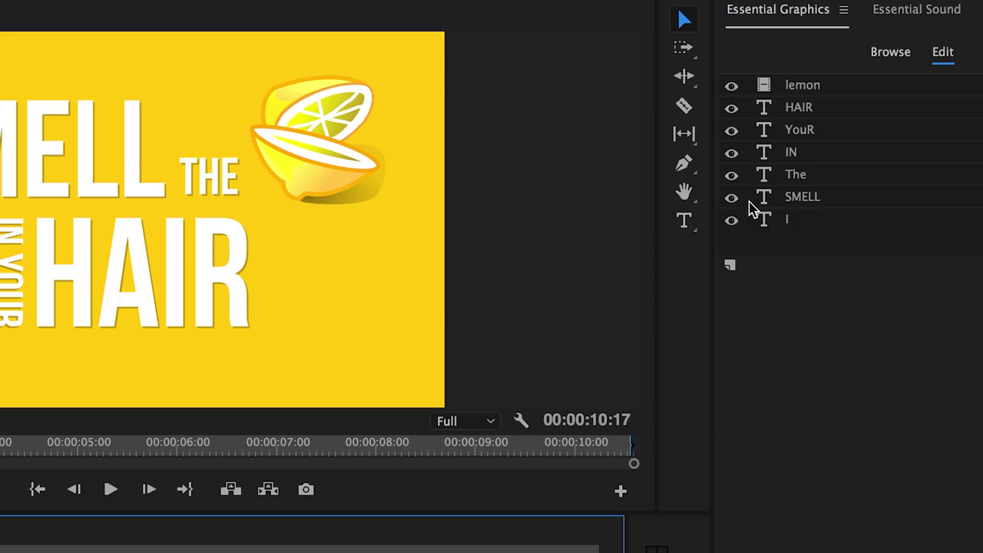
Step: Hide every layer of the V2 graphic except the "I" text, including the lemon
{"action": "left_click", "coordinate": [731, 197]}
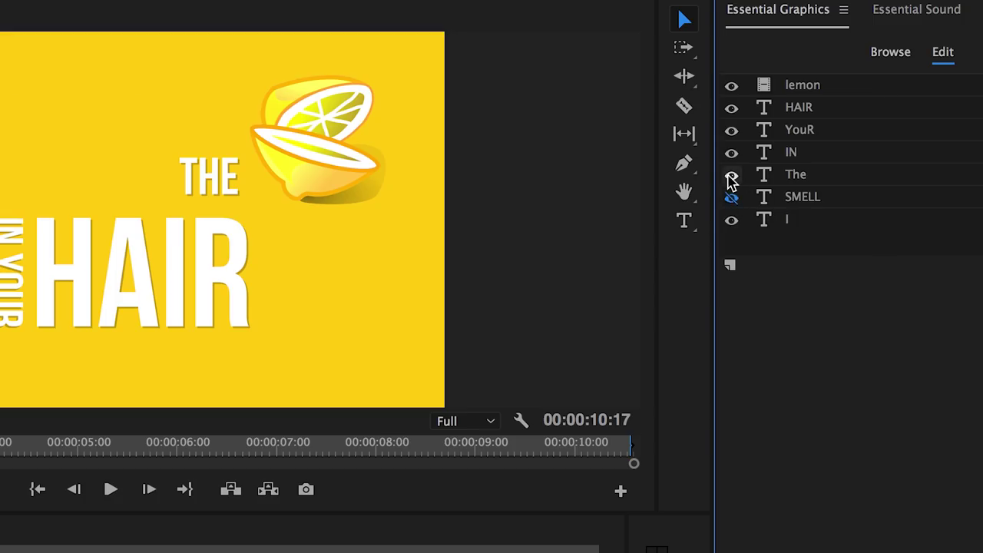
{"action": "left_click", "coordinate": [730, 175]}
{"action": "left_click", "coordinate": [731, 153]}
{"action": "left_click", "coordinate": [731, 130]}
{"action": "left_click", "coordinate": [731, 108]}
{"action": "left_click", "coordinate": [731, 85]}
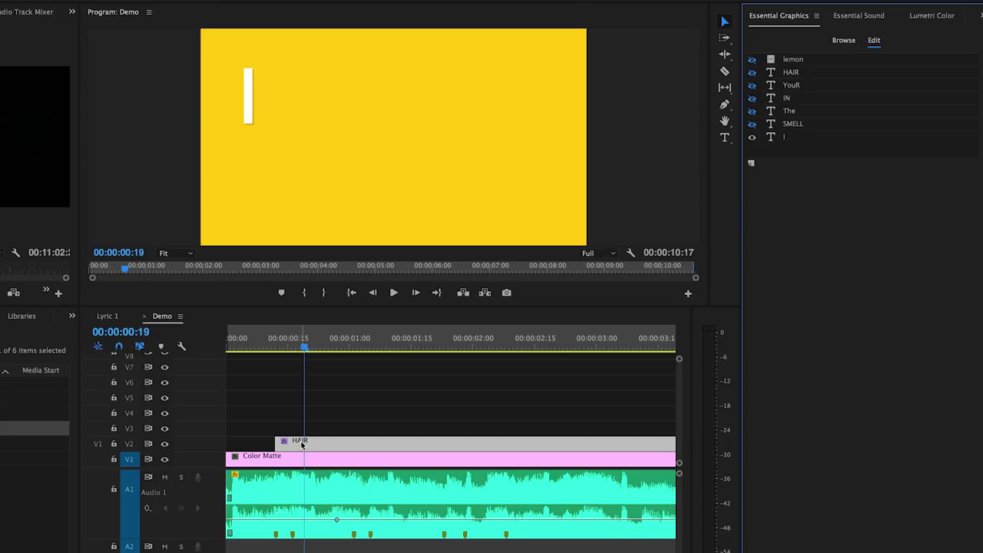
Step: Duplicate the V2 graphic clip onto V3 and align the copy's start with the second audio marker
{"action": "left_click", "coordinate": [302, 445]}
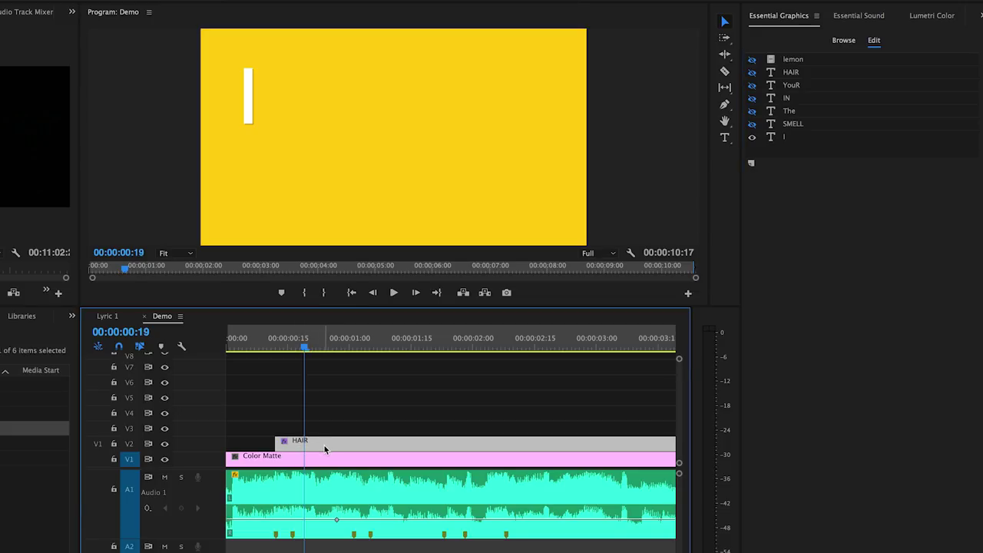
{"action": "left_click_drag", "start_coordinate": [324, 446], "coordinate": [335, 427]}
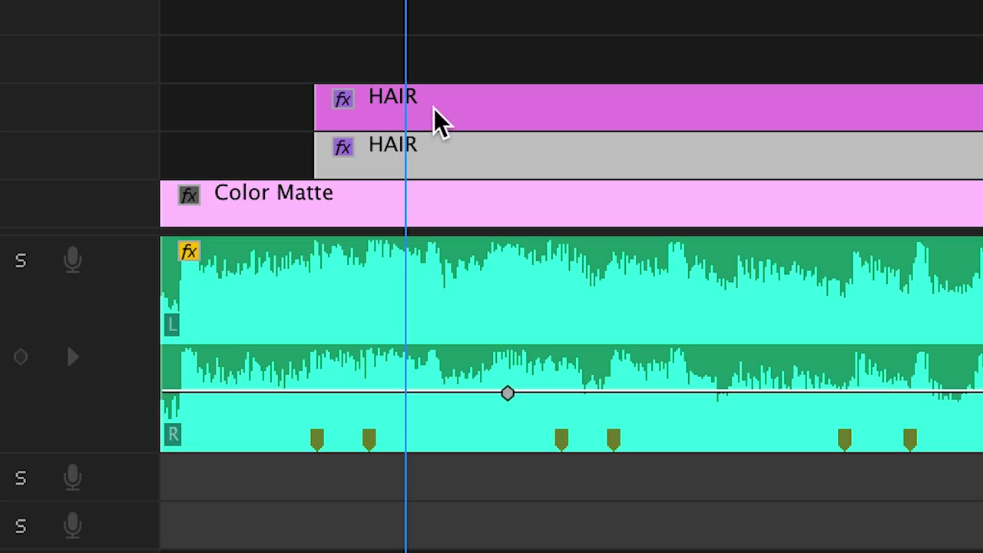
{"action": "left_click", "coordinate": [313, 429]}
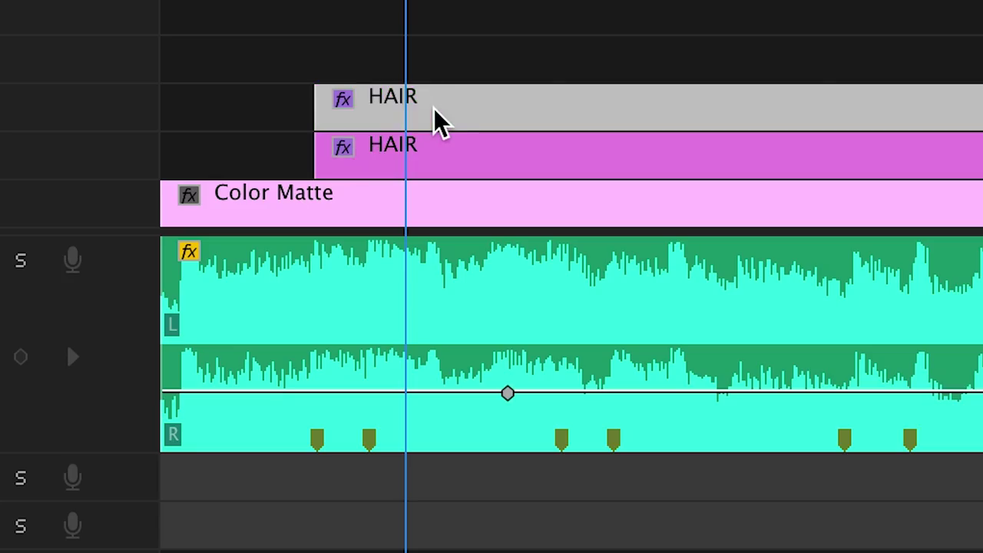
{"action": "left_click_drag", "start_coordinate": [438, 120], "coordinate": [496, 122]}
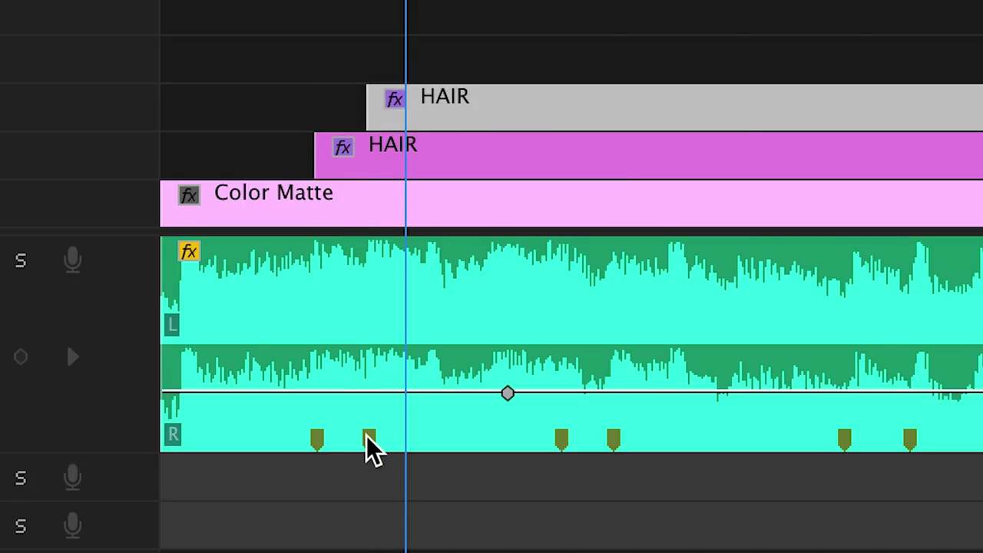
Step: In the V3 graphic copy, hide the "I" text layer and show only the "SMELL" layer
{"action": "left_click", "coordinate": [368, 449]}
{"action": "left_click", "coordinate": [335, 429]}
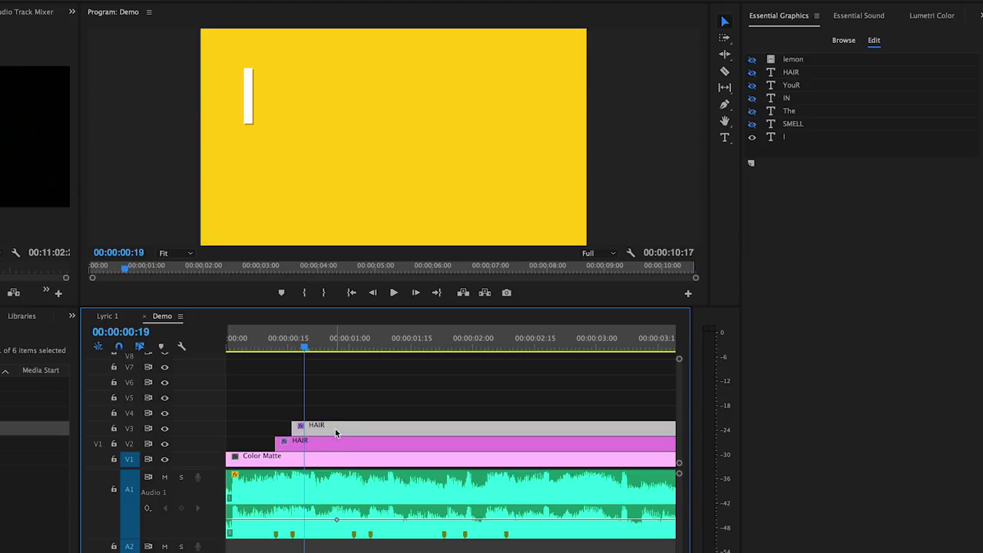
{"action": "left_click", "coordinate": [753, 138]}
{"action": "left_click", "coordinate": [753, 124]}
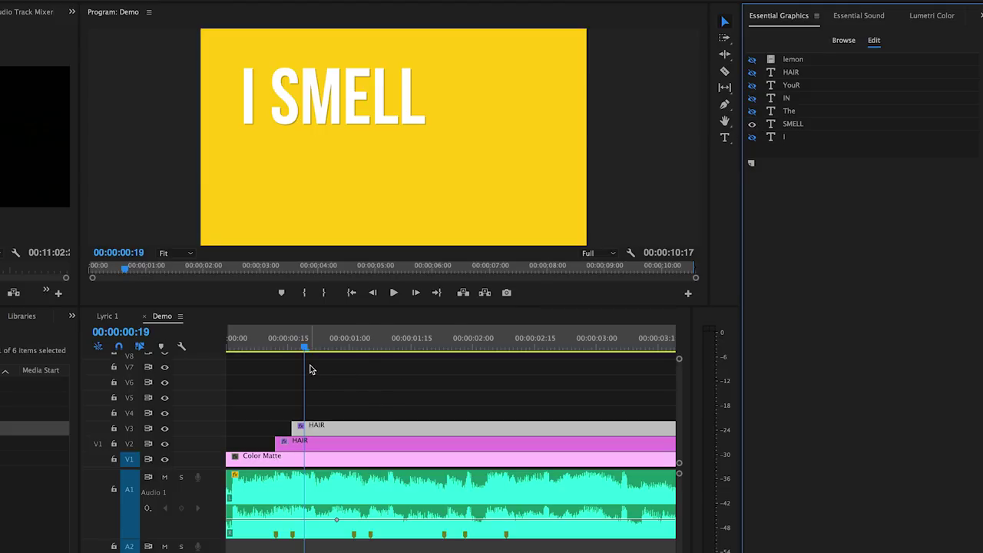
Step: Duplicate the V3 graphic clip onto V4 and align the copy's start with the third audio marker
{"action": "left_click_drag", "start_coordinate": [311, 347], "coordinate": [377, 371]}
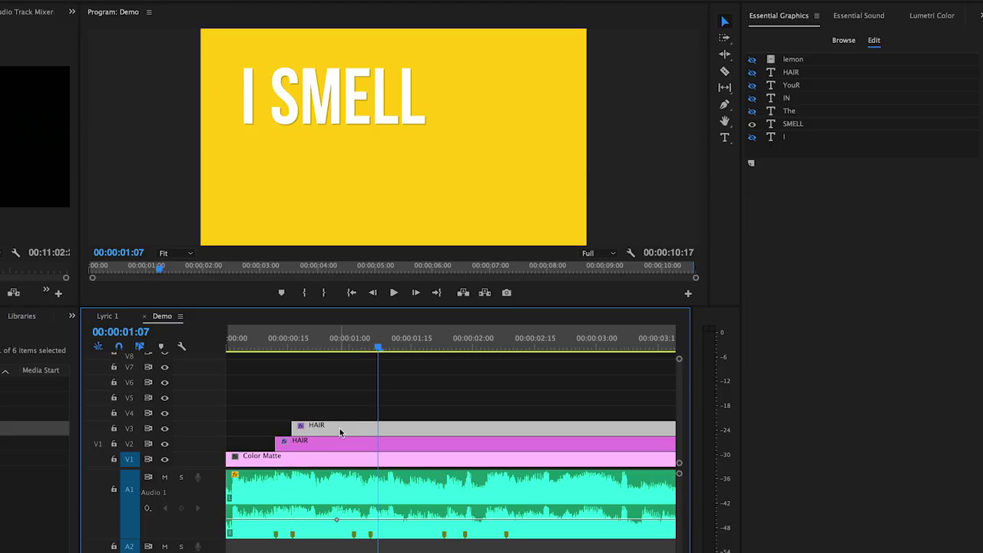
{"action": "left_click_drag", "start_coordinate": [340, 428], "coordinate": [377, 423]}
{"action": "left_click", "coordinate": [354, 538]}
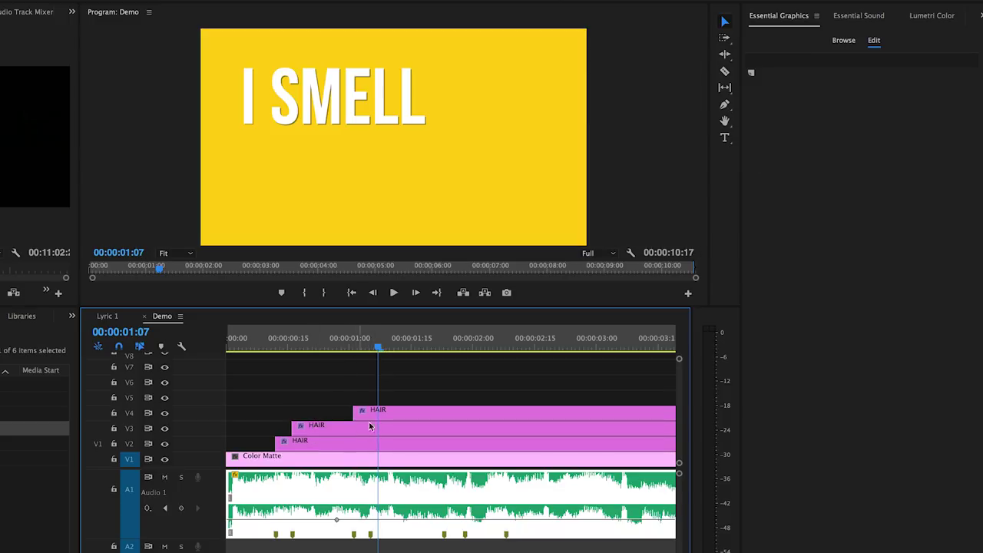
Step: In the V4 graphic copy, hide the "SMELL" layer and show only the "The" layer
{"action": "left_click", "coordinate": [381, 412]}
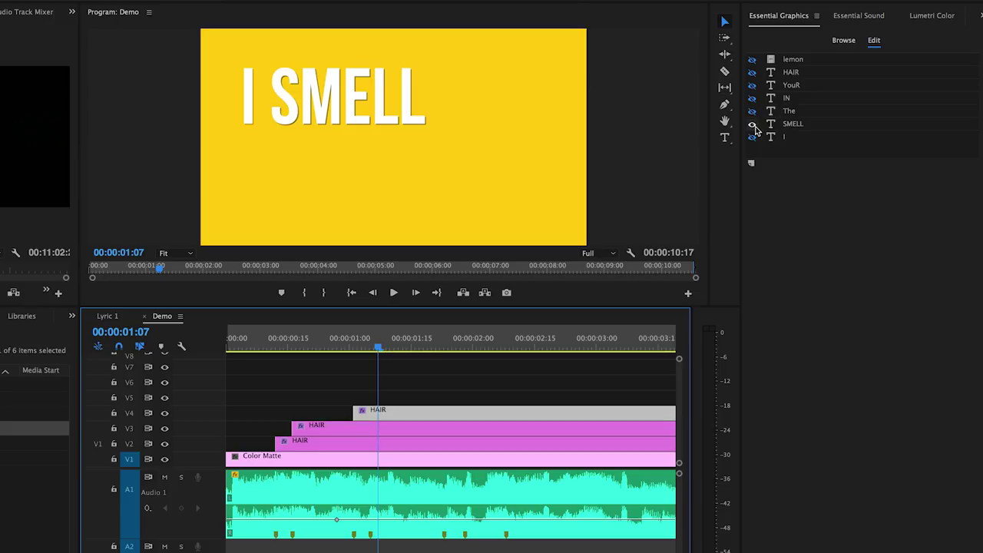
{"action": "key", "text": "ctrl+s"}
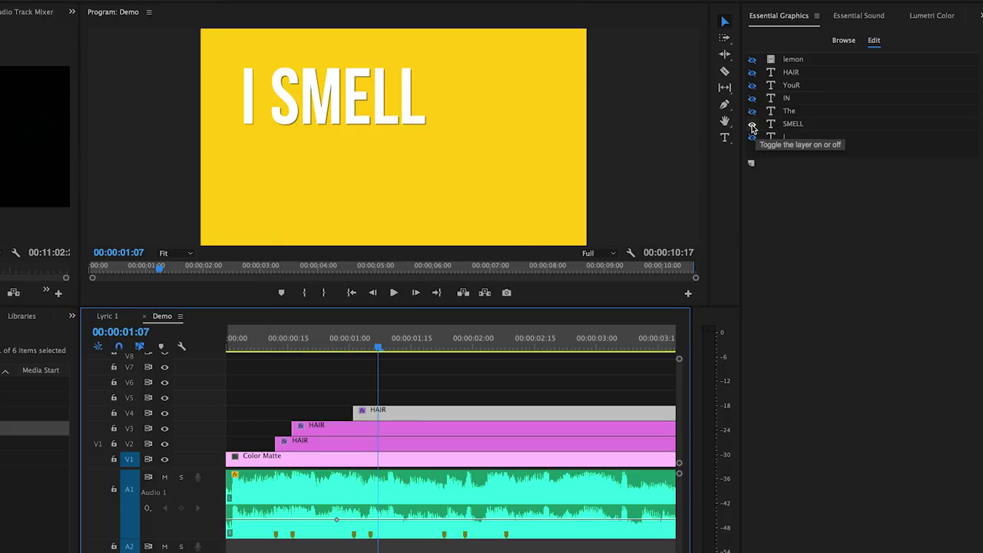
{"action": "left_click", "coordinate": [752, 112]}
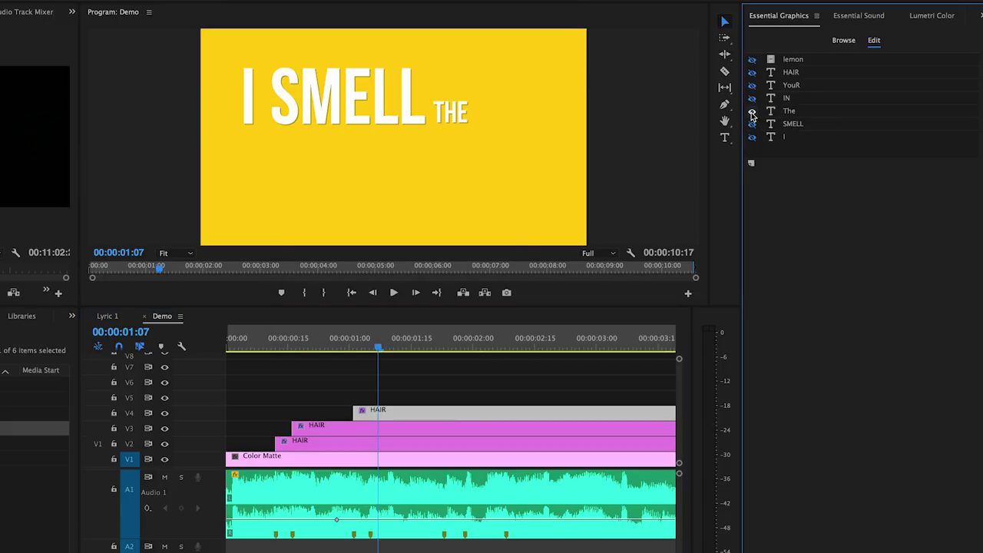
Step: Duplicate the graphic onto V5 to V8 at the next four audio markers, showing only lemon, "IN", "YouR" and "HAIR" respectively
{"action": "left_click", "coordinate": [373, 343]}
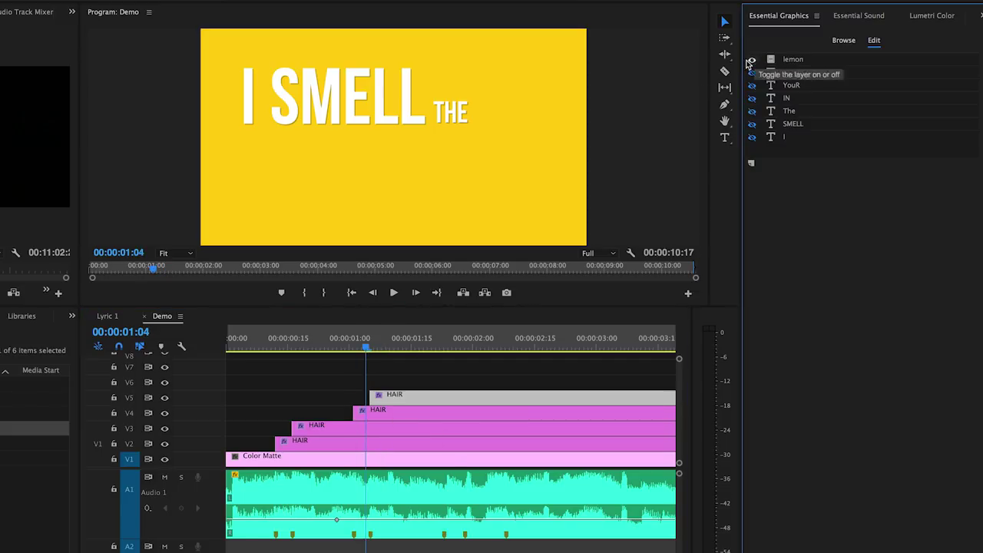
{"action": "left_click", "coordinate": [753, 60]}
{"action": "left_click", "coordinate": [753, 98]}
{"action": "left_click", "coordinate": [520, 346]}
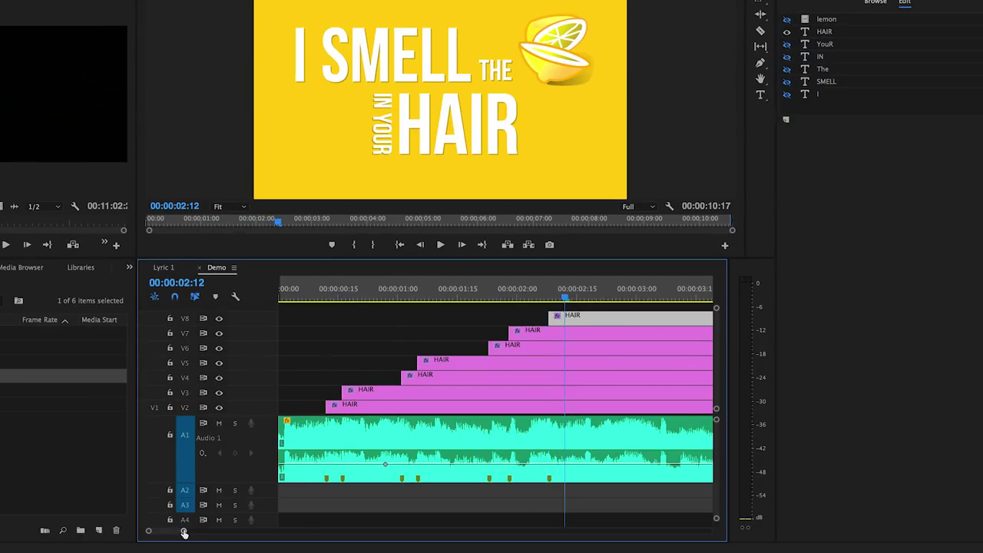
Step: Play the Demo sequence from its start to check the word-by-word reveals against the audio
{"action": "left_click_drag", "start_coordinate": [184, 533], "coordinate": [204, 531]}
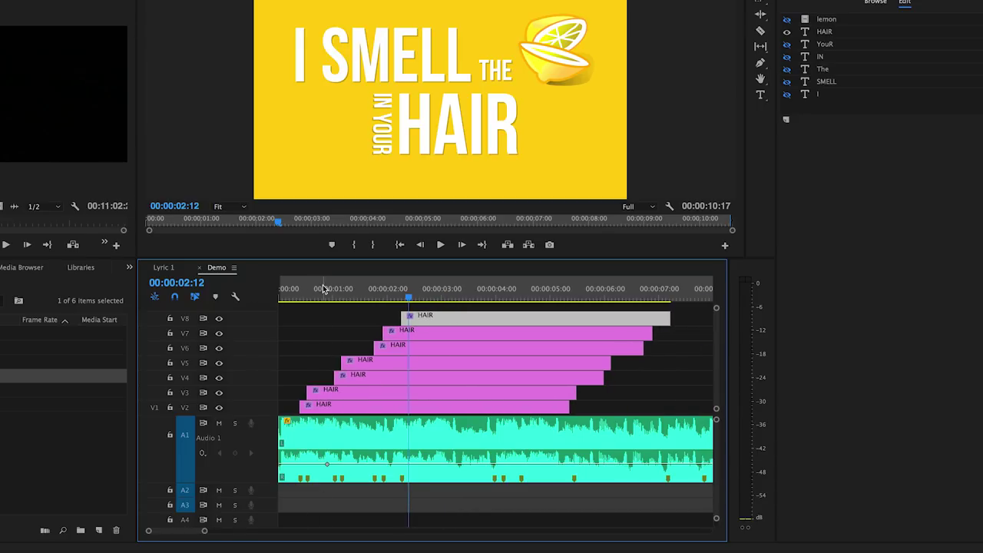
{"action": "left_click_drag", "start_coordinate": [324, 289], "coordinate": [270, 293]}
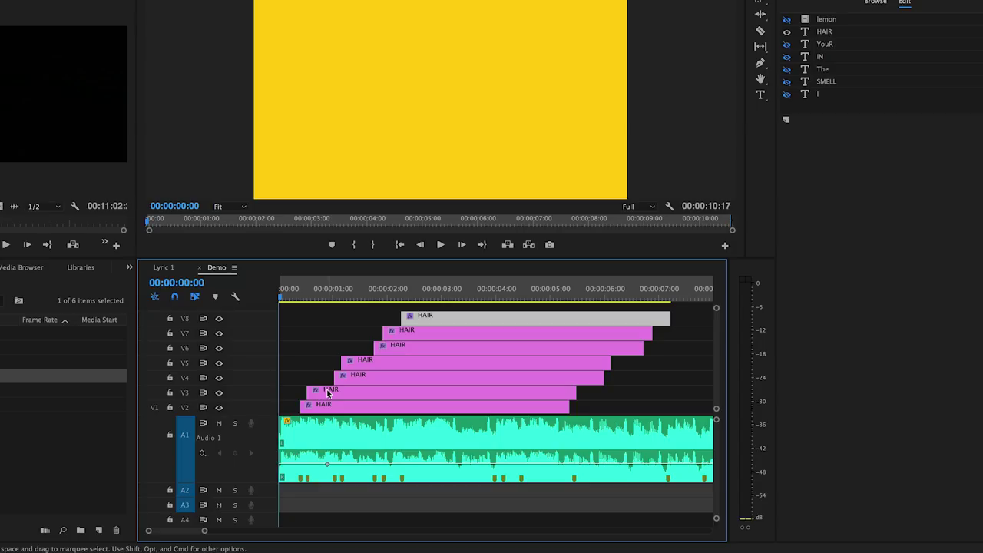
{"action": "key", "text": "space"}
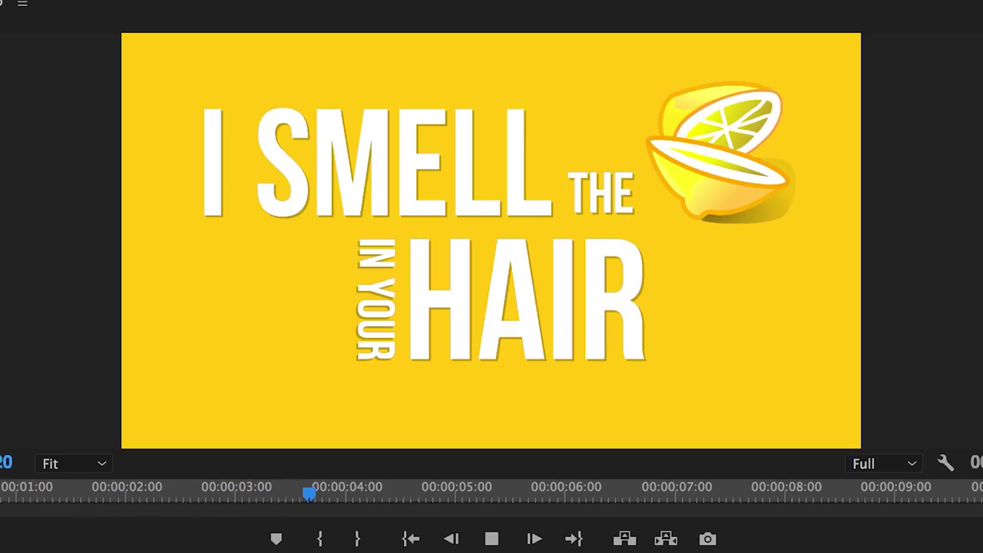
{"action": "key", "text": "space"}
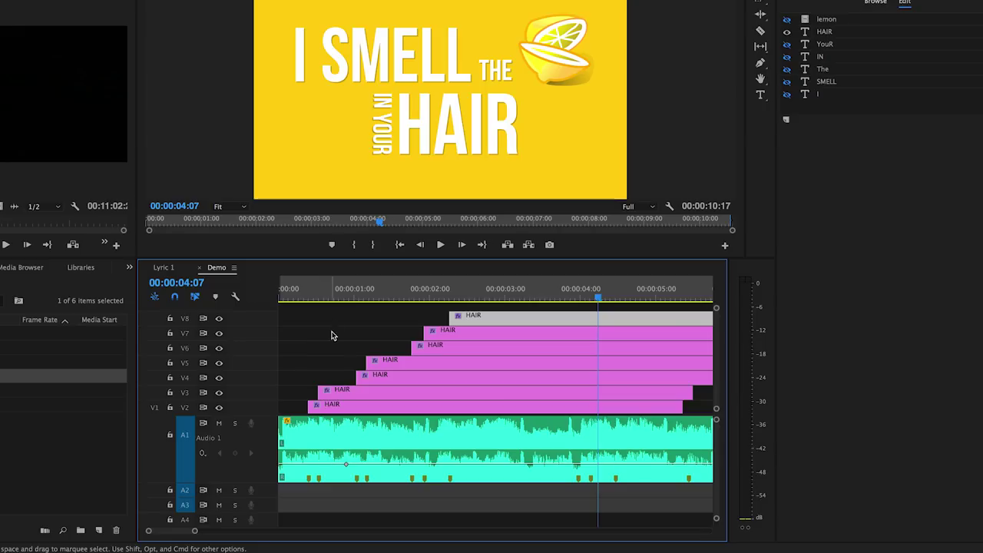
Step: Search the effects for "wipe" and apply the Wipe video transition to the start of the "SMELL" clip on V3
{"action": "left_click", "coordinate": [334, 290]}
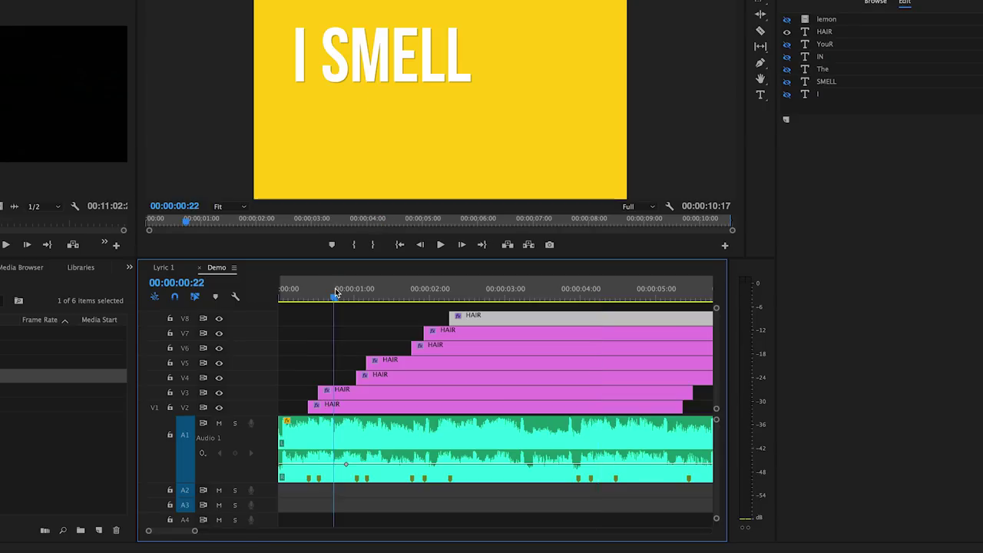
{"action": "left_click", "coordinate": [334, 391]}
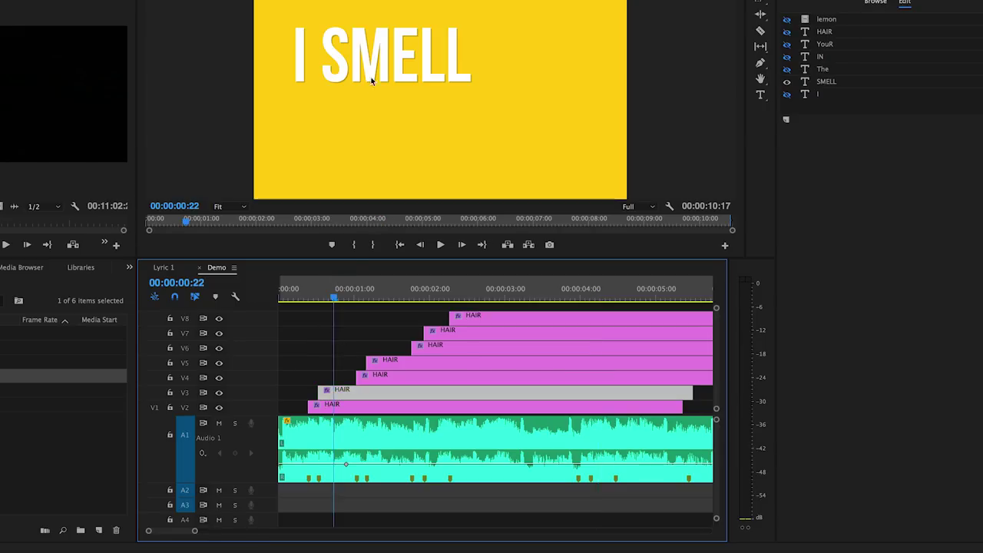
{"action": "left_click", "coordinate": [129, 270]}
{"action": "left_click", "coordinate": [146, 334]}
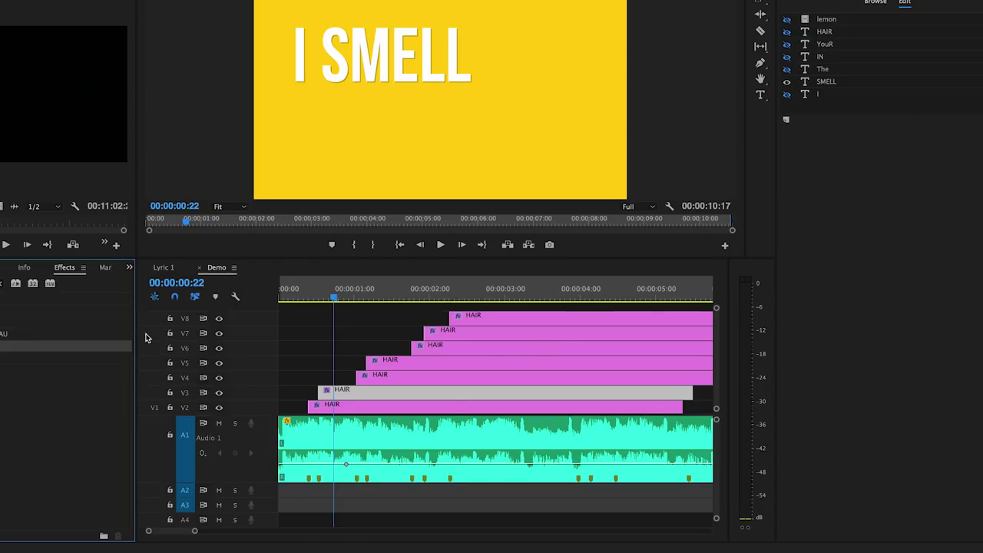
{"action": "left_click", "coordinate": [71, 284]}
{"action": "type", "text": "wipe"}
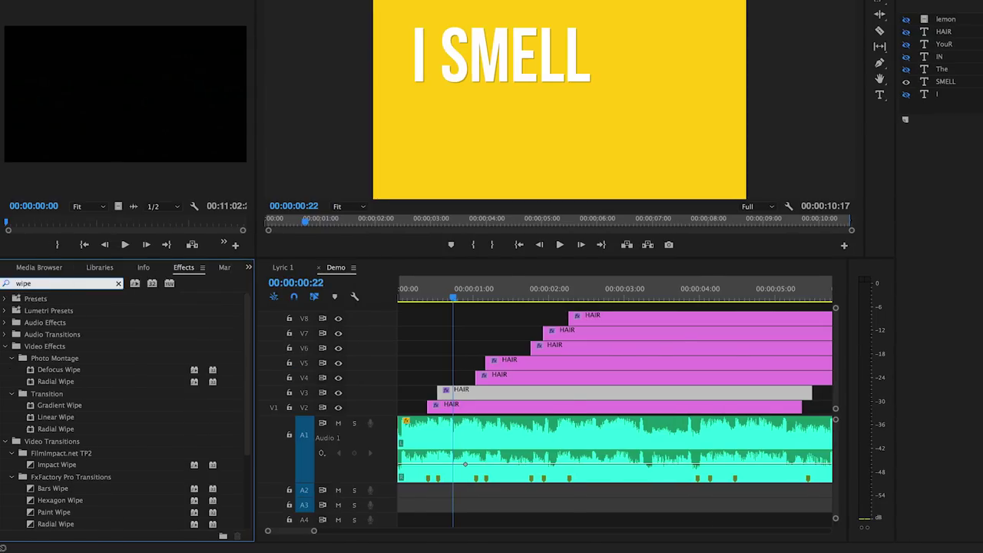
{"action": "scroll", "coordinate": [48, 432], "scroll_direction": "down", "scroll_amount": 3}
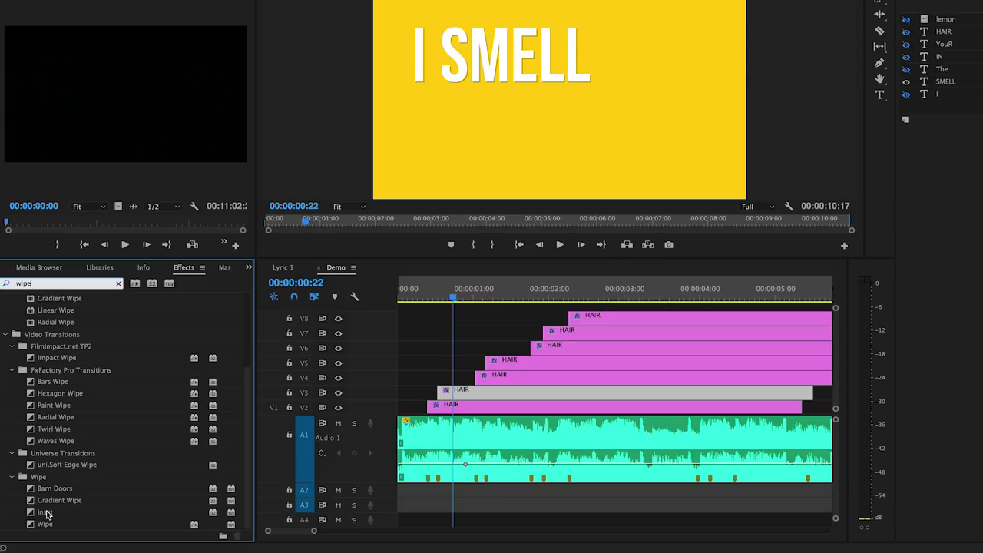
{"action": "left_click_drag", "start_coordinate": [45, 525], "coordinate": [443, 394]}
Step: Apply the Wipe transition to the start of the "HAIR" text clip on V8
{"action": "left_click", "coordinate": [554, 288]}
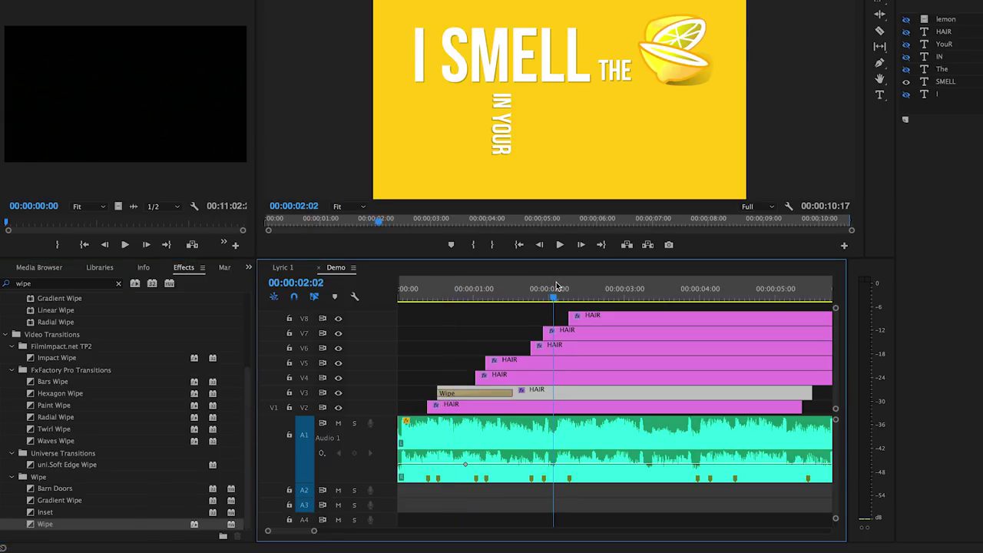
{"action": "left_click", "coordinate": [573, 286]}
{"action": "left_click", "coordinate": [581, 319]}
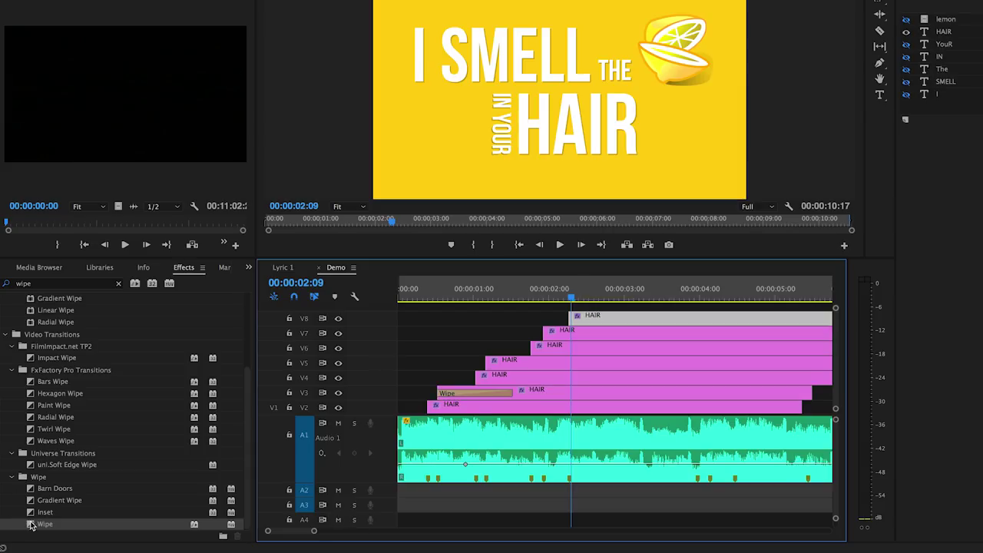
{"action": "left_click_drag", "start_coordinate": [32, 526], "coordinate": [580, 314]}
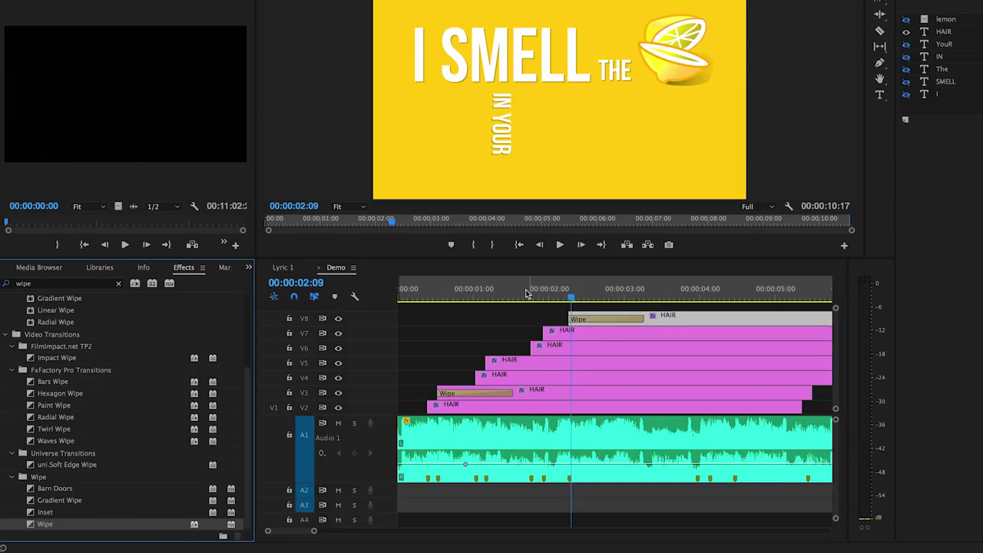
Step: Play the sequence from its start to preview the two Wipe transitions
{"action": "left_click_drag", "start_coordinate": [526, 293], "coordinate": [322, 293]}
{"action": "key", "text": "space"}
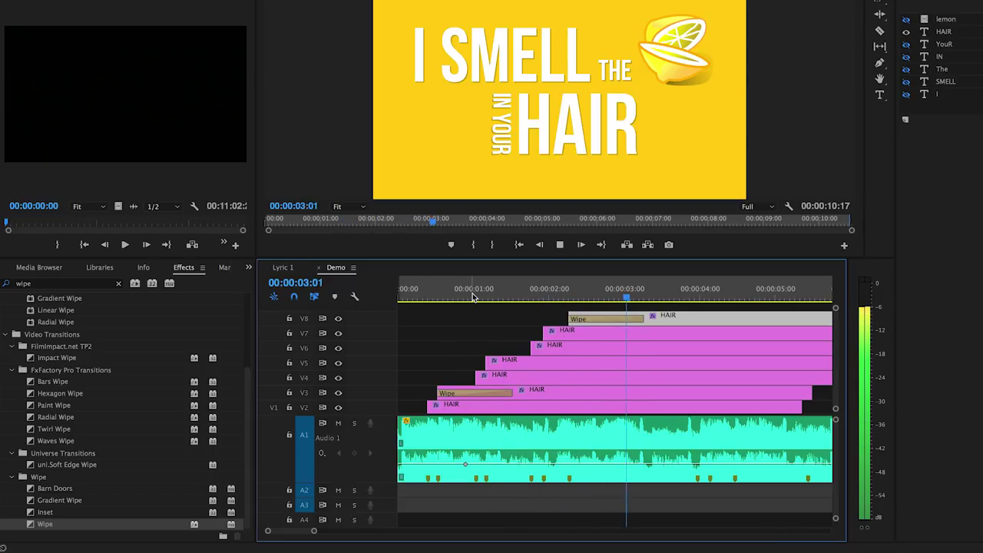
{"action": "key", "text": "space"}
Step: Shorten the Wipe transition on the V8 clip to about 15 frames, and shorten the one on V3 slightly
{"action": "left_click", "coordinate": [641, 319]}
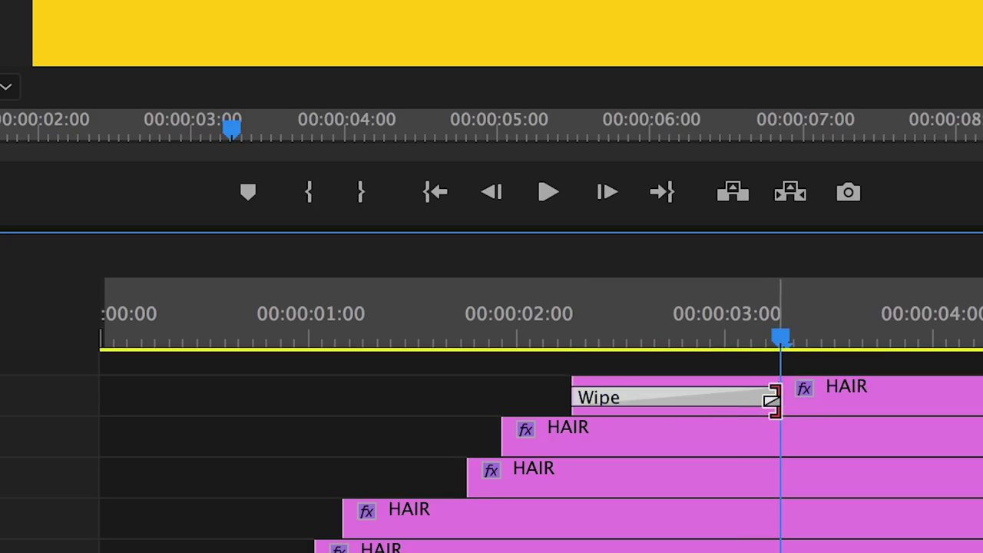
{"action": "left_click_drag", "start_coordinate": [772, 400], "coordinate": [702, 402]}
{"action": "left_click_drag", "start_coordinate": [607, 342], "coordinate": [724, 341]}
{"action": "left_click_drag", "start_coordinate": [511, 393], "coordinate": [497, 394]}
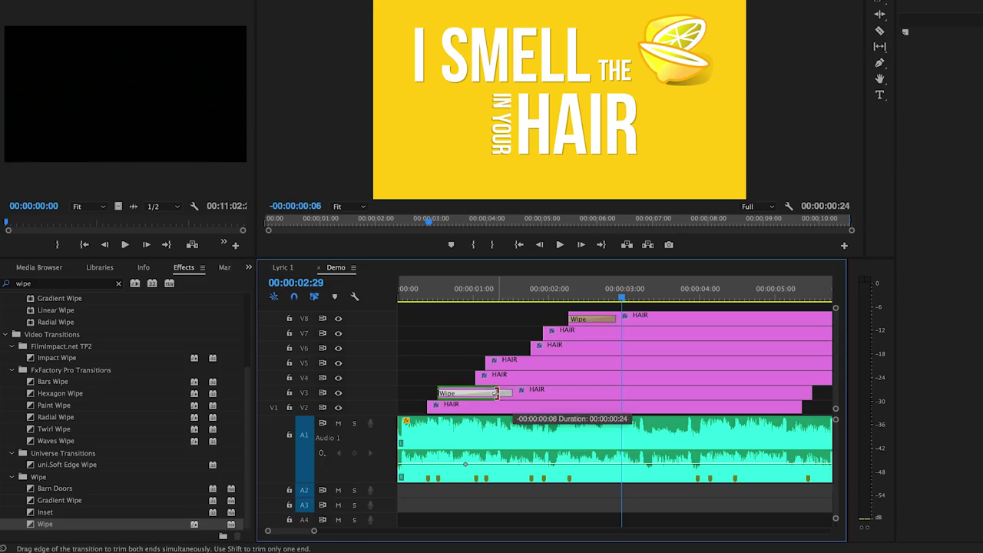
Step: Keyframe the V5 lemon clip's Position from 960, -64 at its start to 960, 540 at 00:00:01:19, and preview the drop
{"action": "left_click_drag", "start_coordinate": [438, 295], "coordinate": [641, 315]}
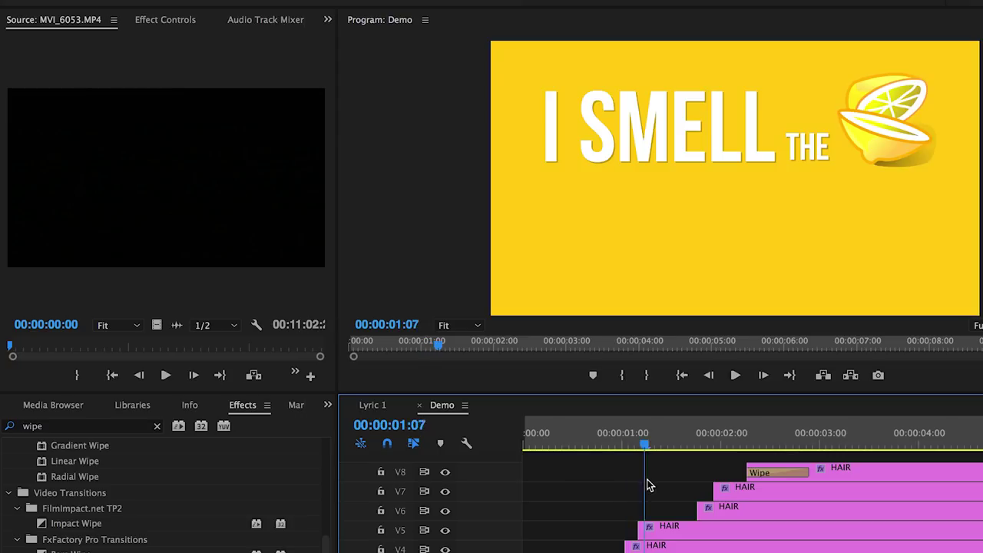
{"action": "left_click", "coordinate": [163, 19]}
{"action": "mouse_move", "coordinate": [220, 53]}
{"action": "left_mouse_down"}
{"action": "mouse_move", "coordinate": [230, 54]}
{"action": "mouse_move", "coordinate": [202, 52]}
{"action": "left_mouse_up"}
{"action": "left_click", "coordinate": [33, 99]}
{"action": "left_click_drag", "start_coordinate": [150, 101], "coordinate": [15, 103]}
{"action": "key", "text": "space"}
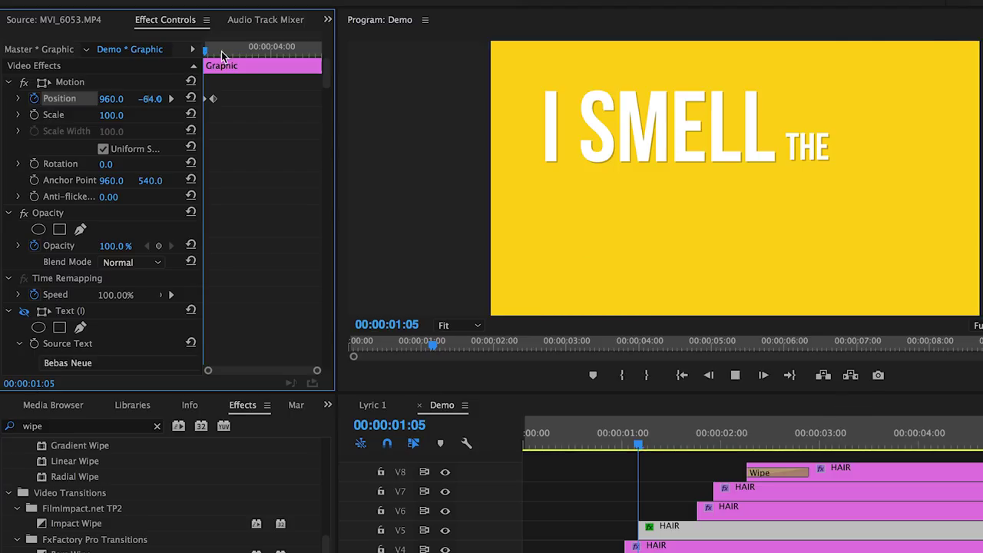
{"action": "key", "text": "space"}
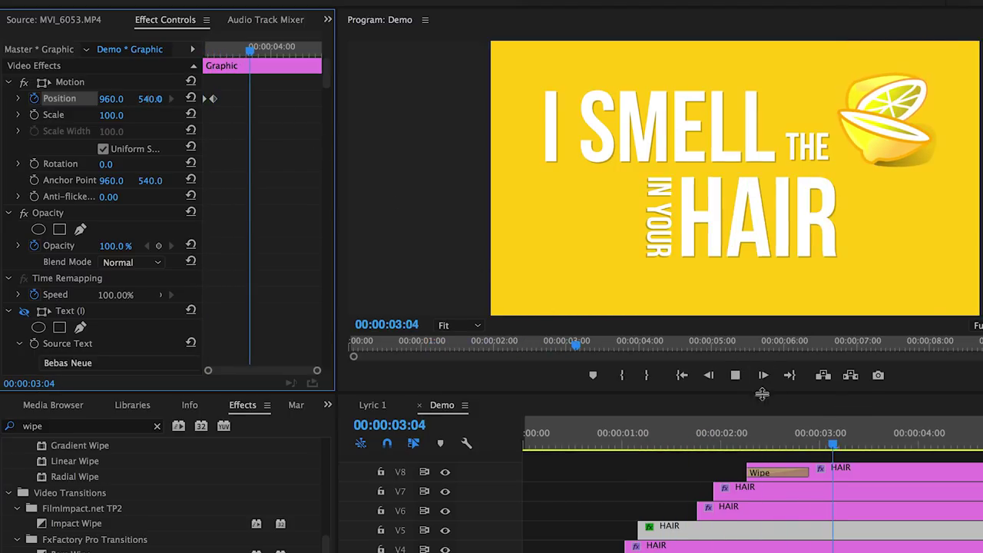
Step: At 00:00:01:19, widen the effect settings area and zoom its timeline in on the lemon's Position keyframes
{"action": "left_click_drag", "start_coordinate": [637, 444], "coordinate": [684, 444]}
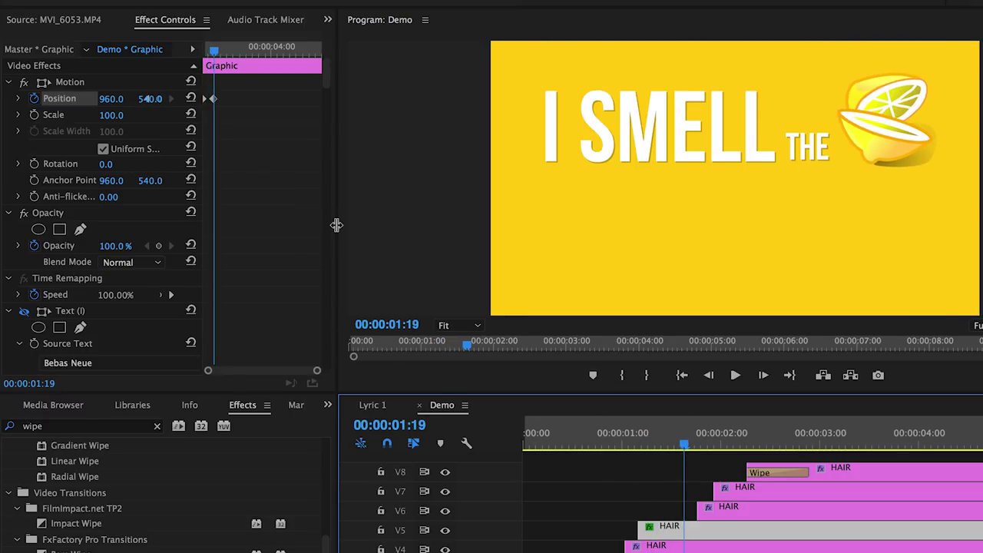
{"action": "left_click_drag", "start_coordinate": [337, 224], "coordinate": [473, 223]}
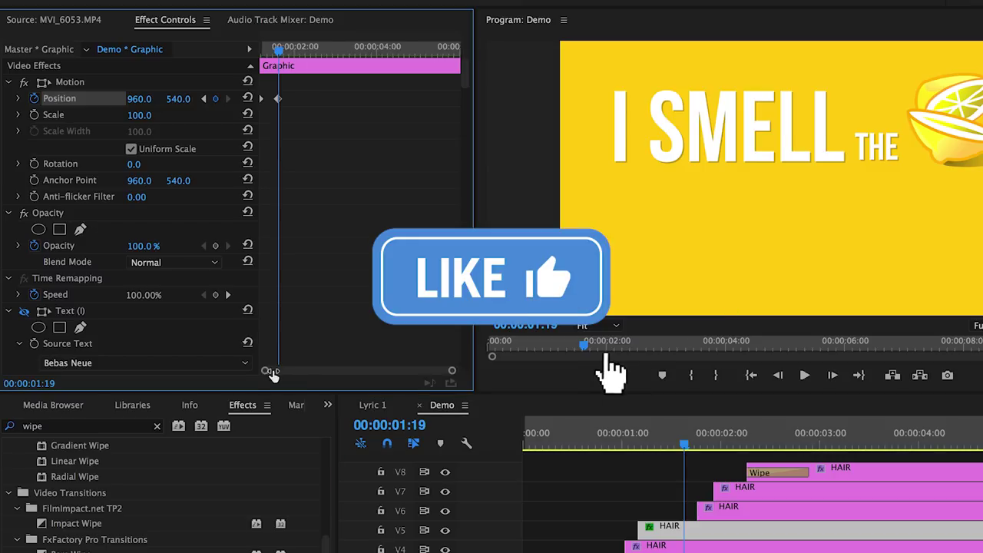
{"action": "left_click_drag", "start_coordinate": [273, 374], "coordinate": [333, 375]}
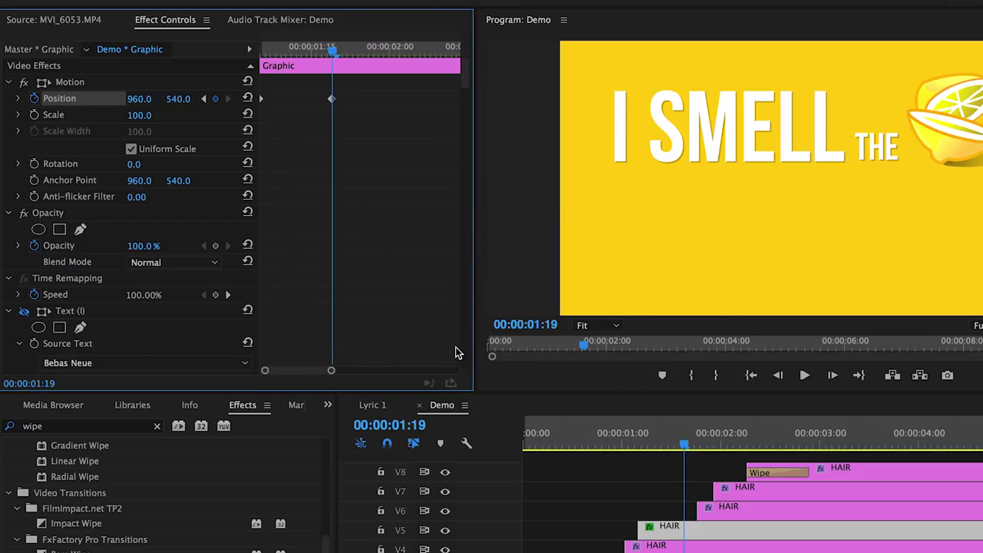